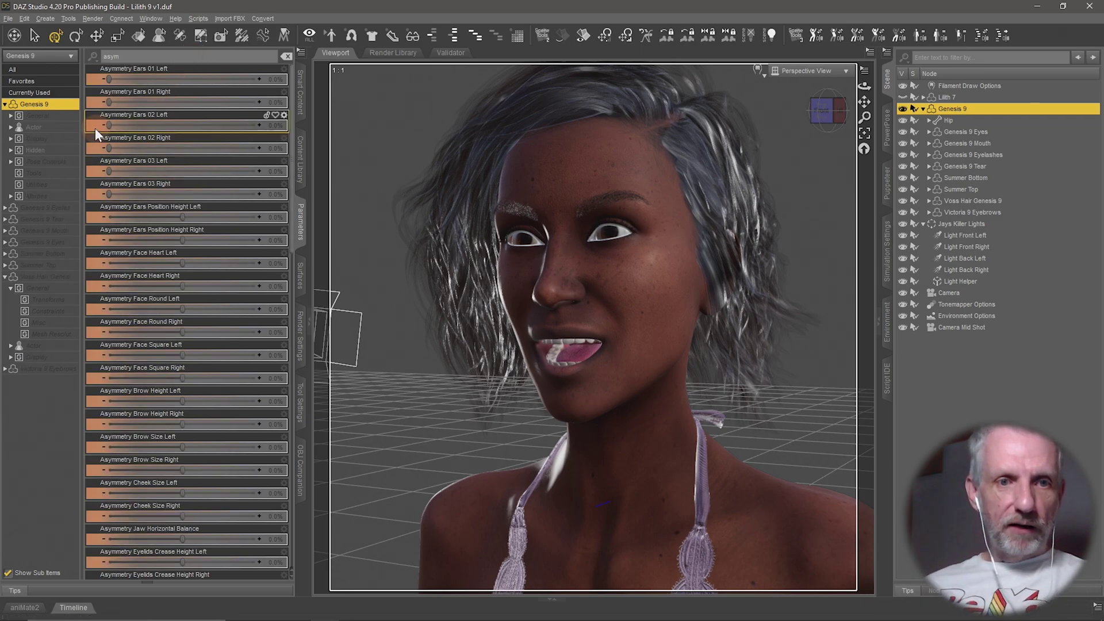
Display the asymmetry morphs of the Ears group under the Genesis 9 actor's Head category.
click(300, 51)
mouse_move(357, 60)
click(447, 62)
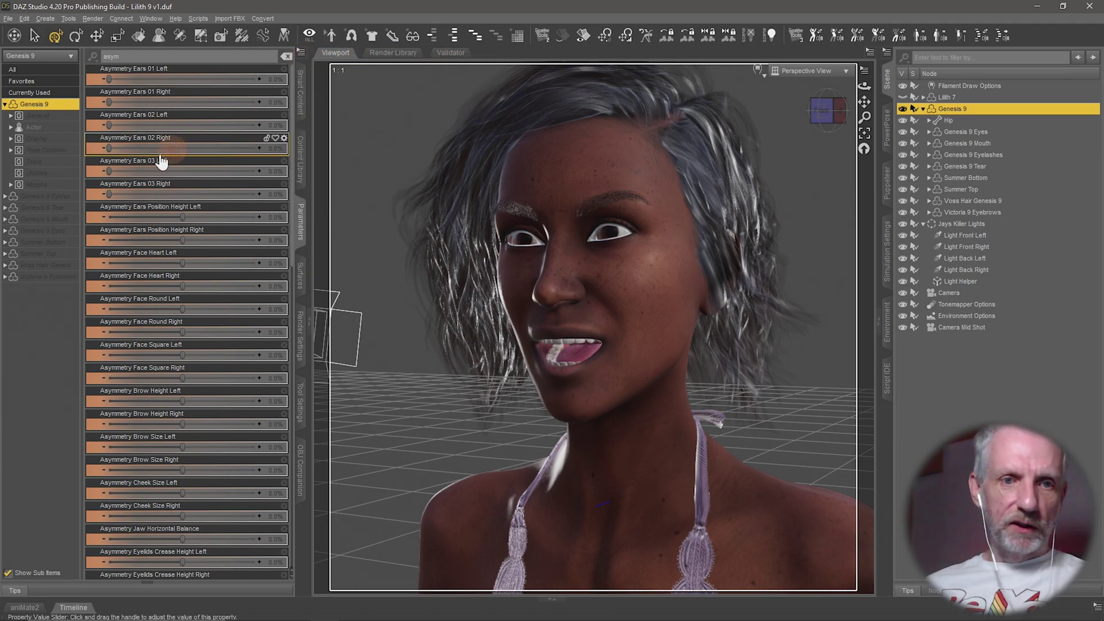
click(10, 127)
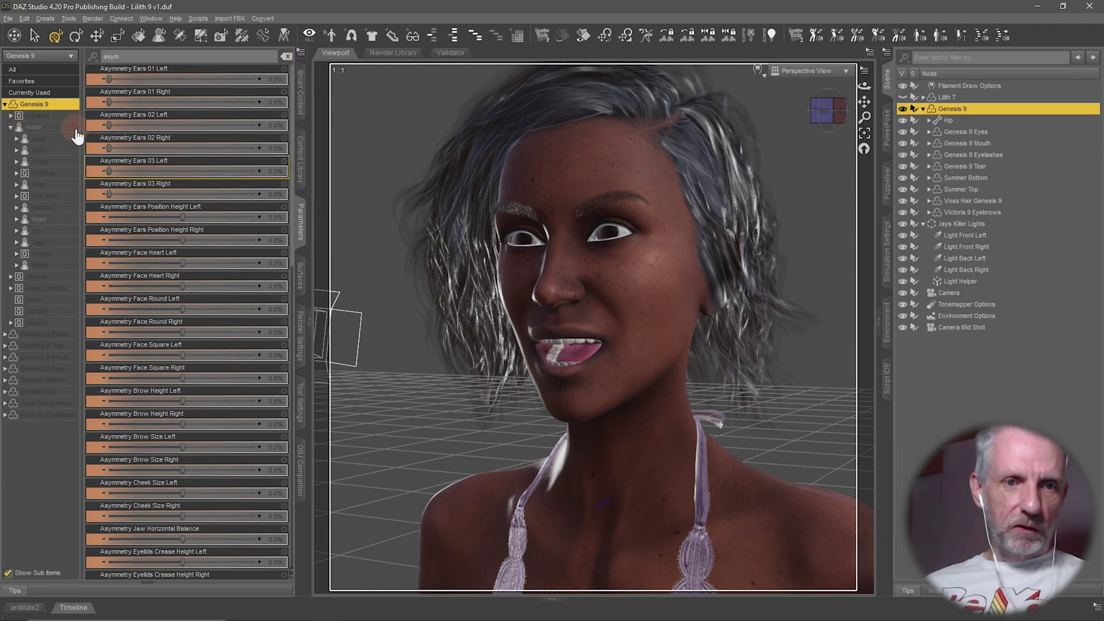
click(16, 219)
click(53, 244)
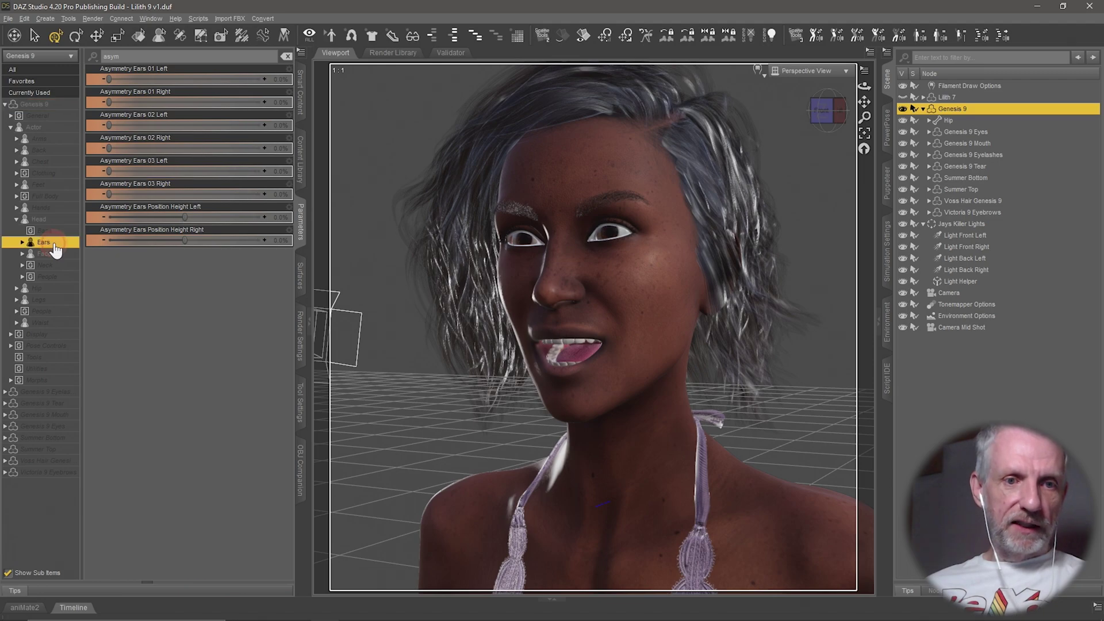
Look through the asymmetry morphs of the Face group and narrow the list to its Base subgroup.
click(44, 254)
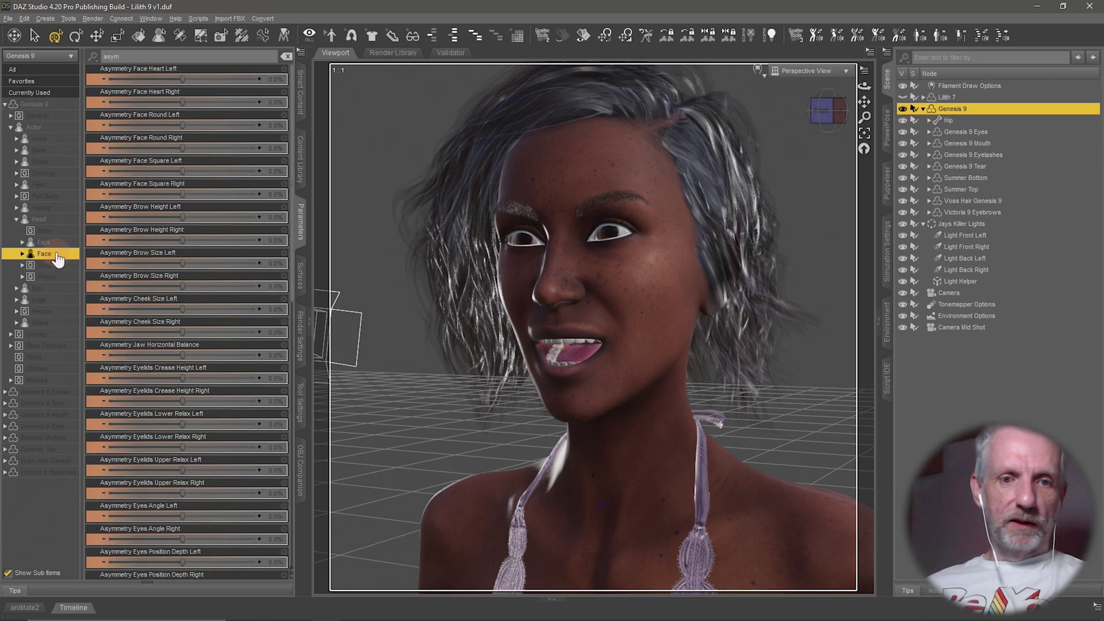
scroll(216, 290, down, 5)
scroll(215, 288, up, 3)
click(22, 253)
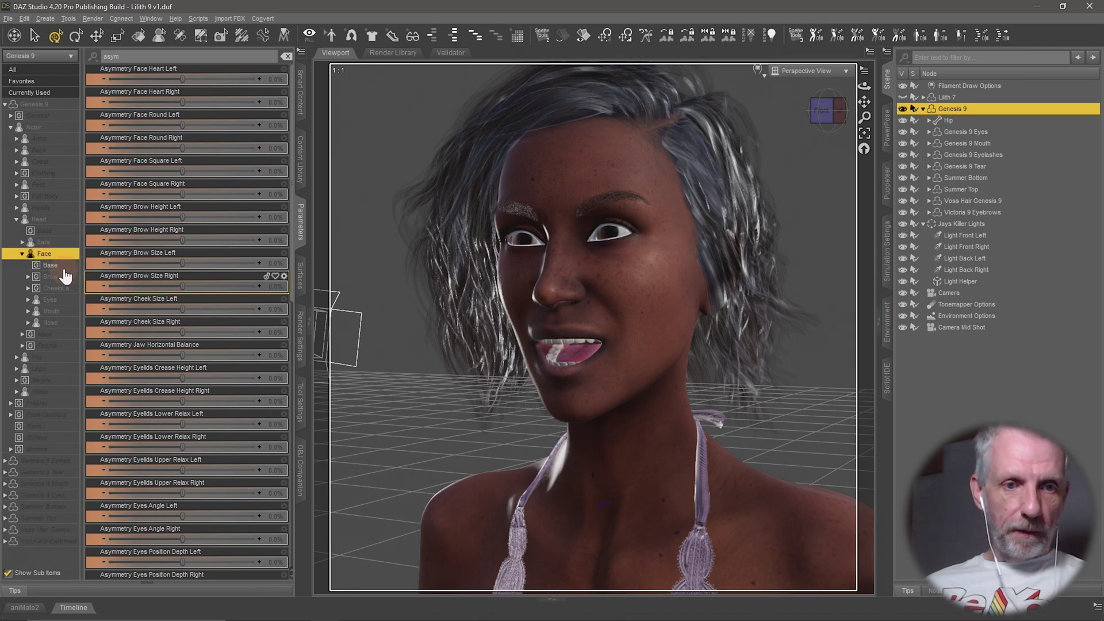
click(63, 266)
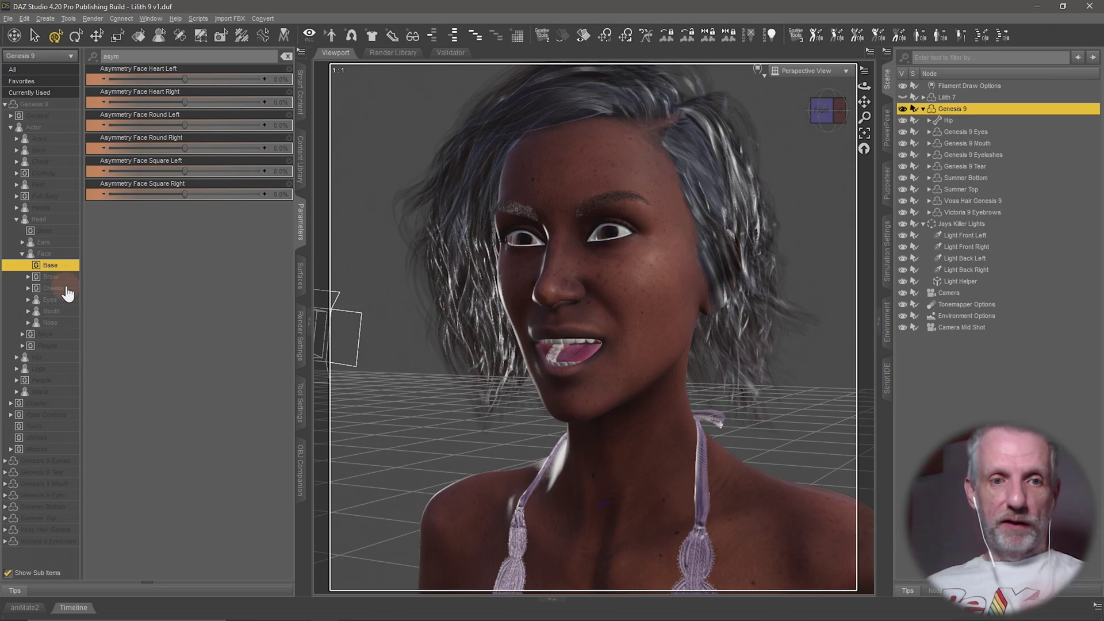
Try the Asymmetry Face Heart Left and Right morphs at up to 100% and reset both to zero.
middle_drag(468, 371, 471, 371)
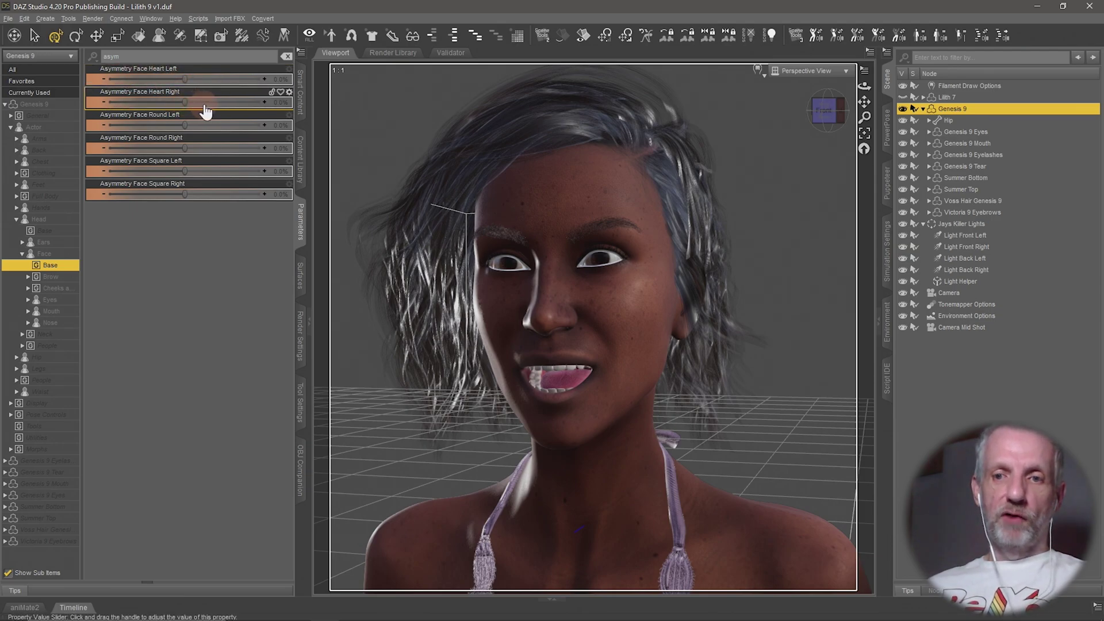
drag(187, 78, 319, 77)
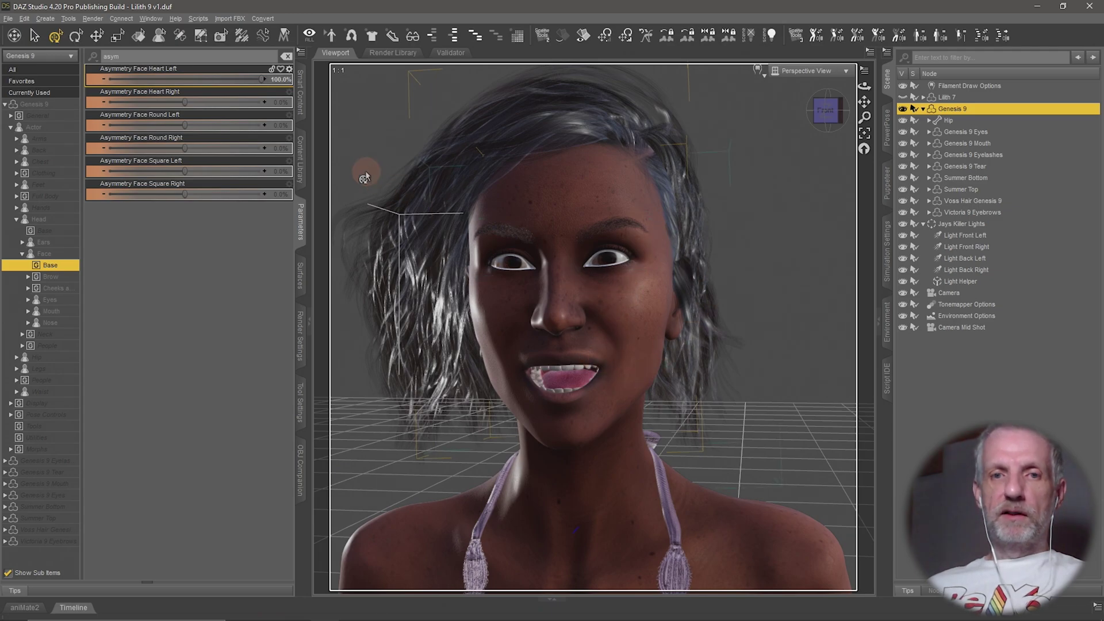
drag(263, 80, 344, 91)
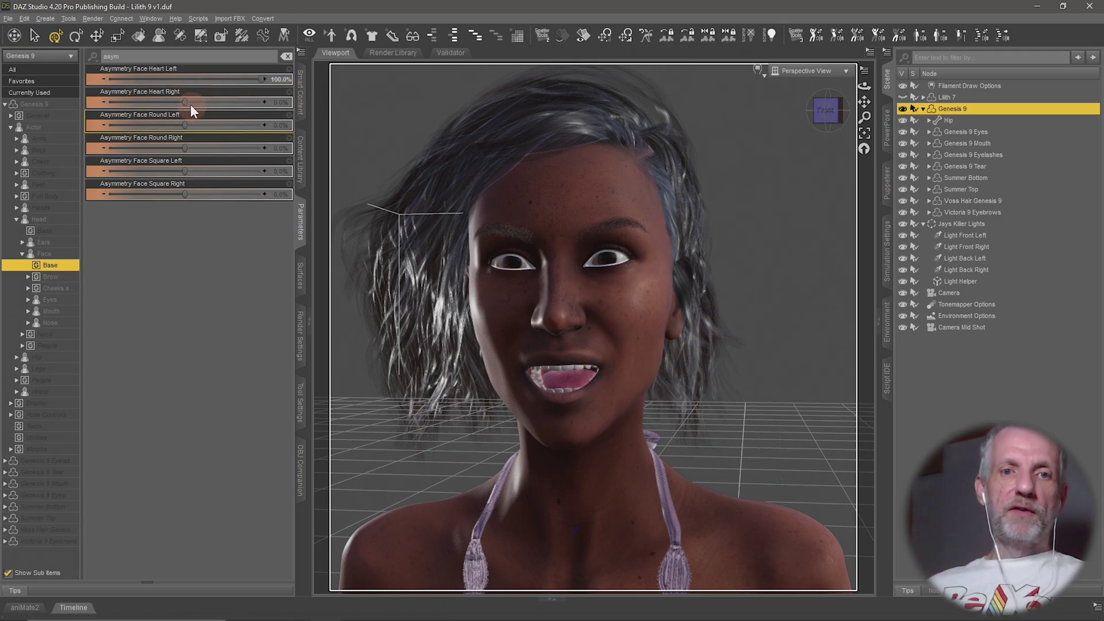
drag(184, 102, 367, 102)
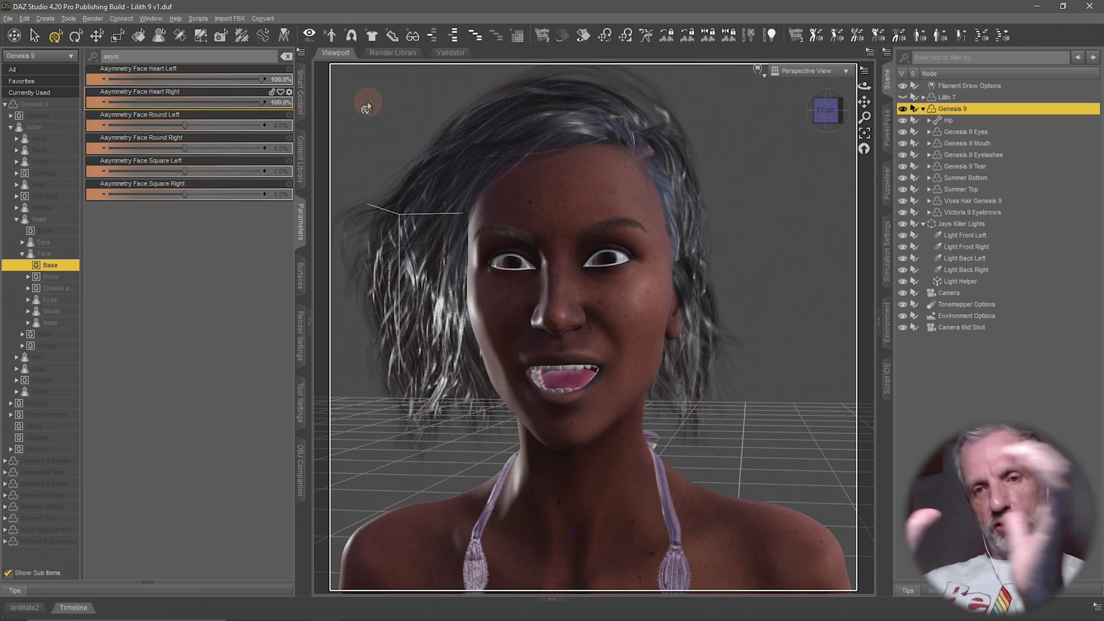
drag(232, 102, 93, 94)
drag(160, 102, 217, 102)
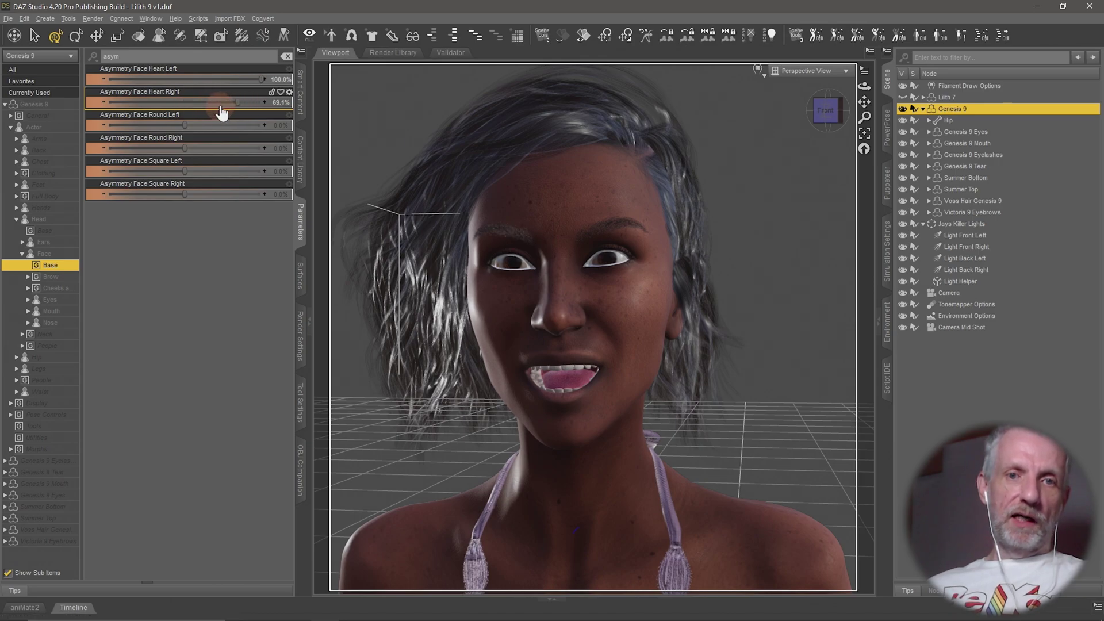
alt+click(214, 102)
alt+click(221, 80)
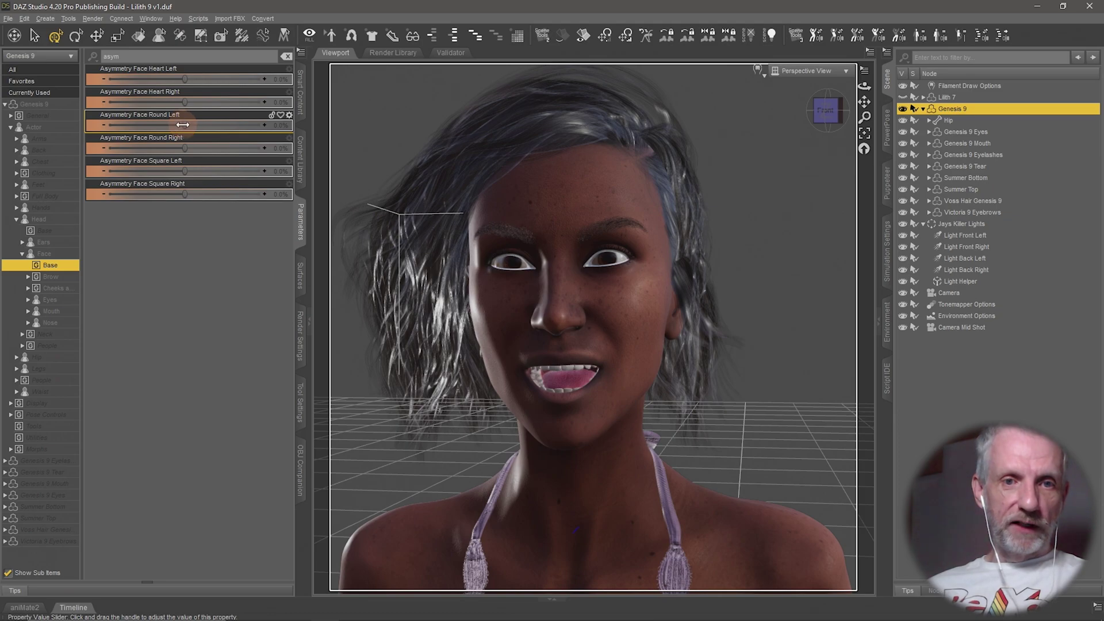
Try the Asymmetry Face Round Left and Right morphs at up to 100% and reset both to zero.
drag(183, 124, 259, 123)
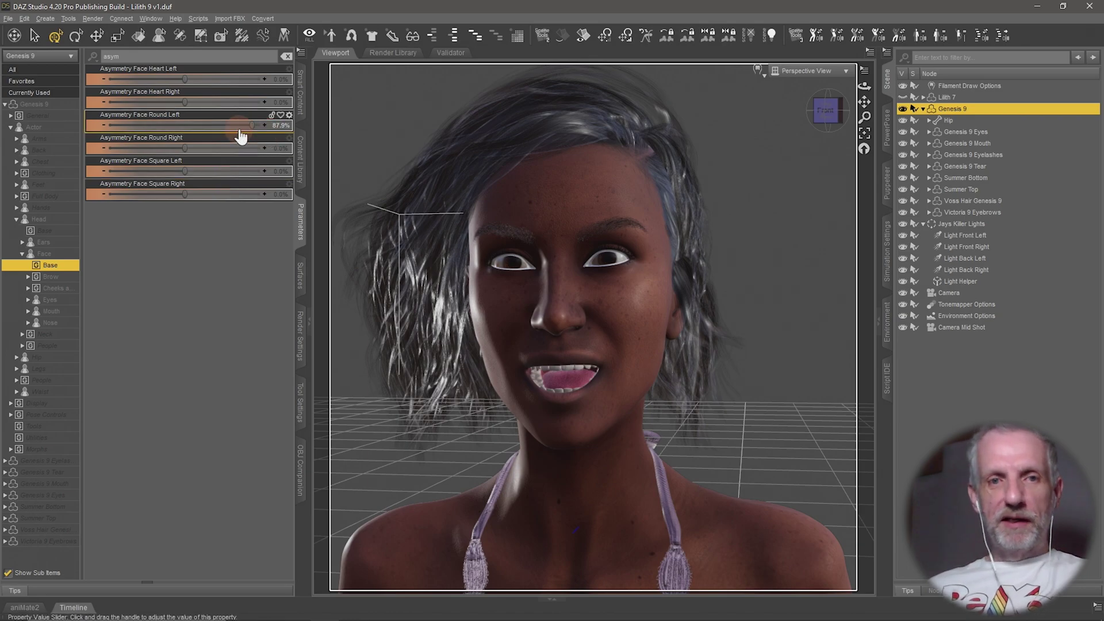
drag(187, 148, 305, 149)
drag(253, 124, 309, 127)
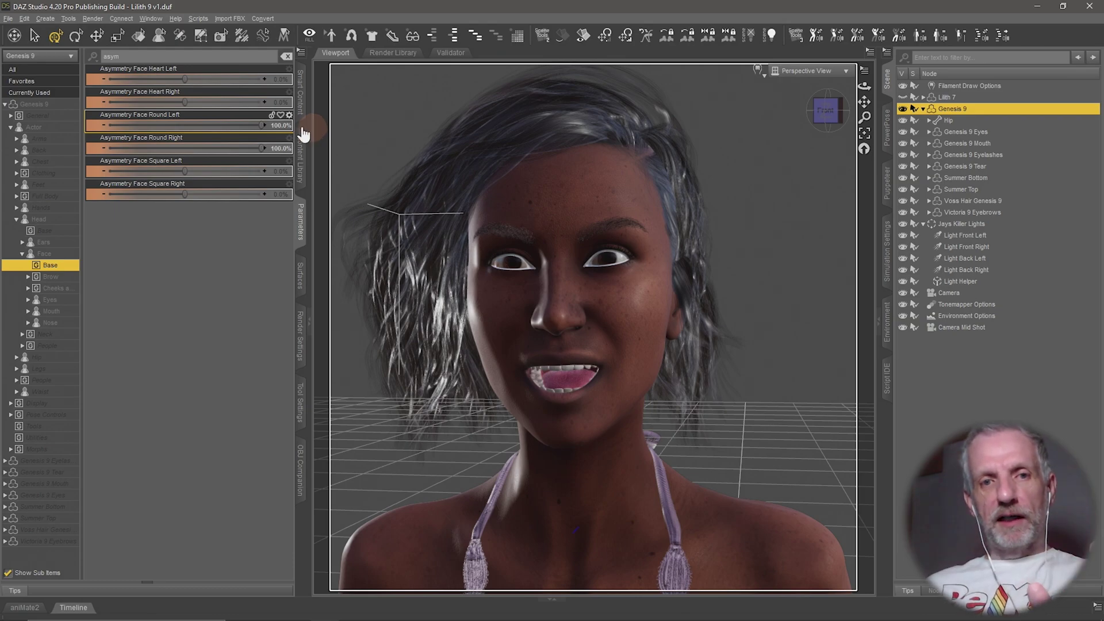
drag(262, 149, 202, 144)
middle_drag(397, 276, 438, 290)
alt+drag(437, 291, 414, 285)
drag(227, 154, 284, 161)
drag(213, 159, 233, 158)
alt+click(235, 142)
alt+click(224, 128)
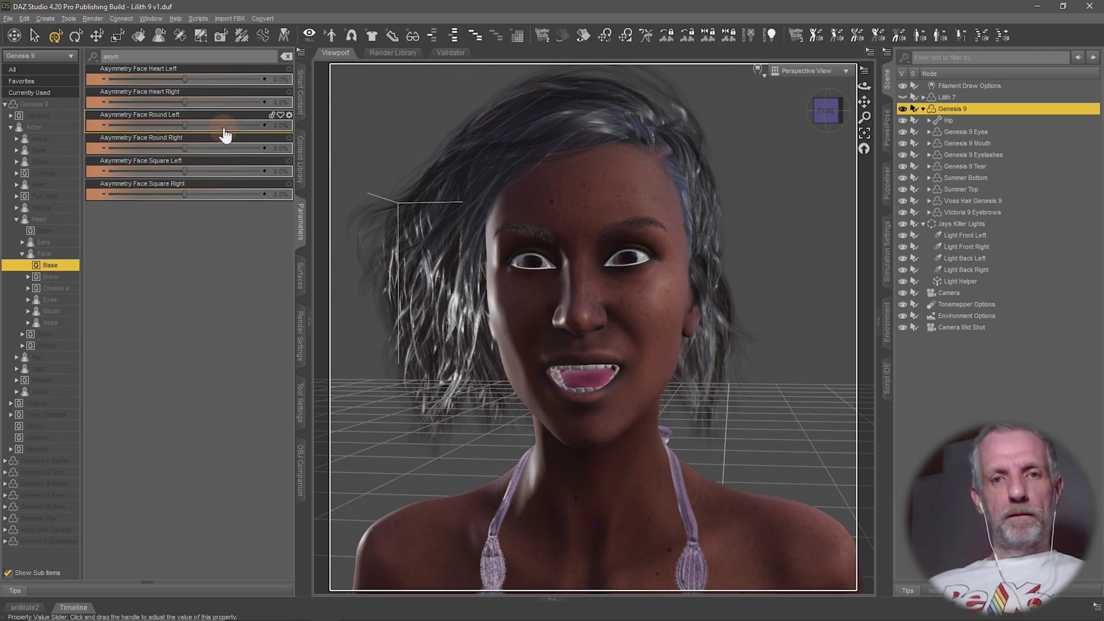
Try the Asymmetry Face Square Left morph at 100%, test its Right counterpart and reset both to zero.
drag(185, 171, 328, 177)
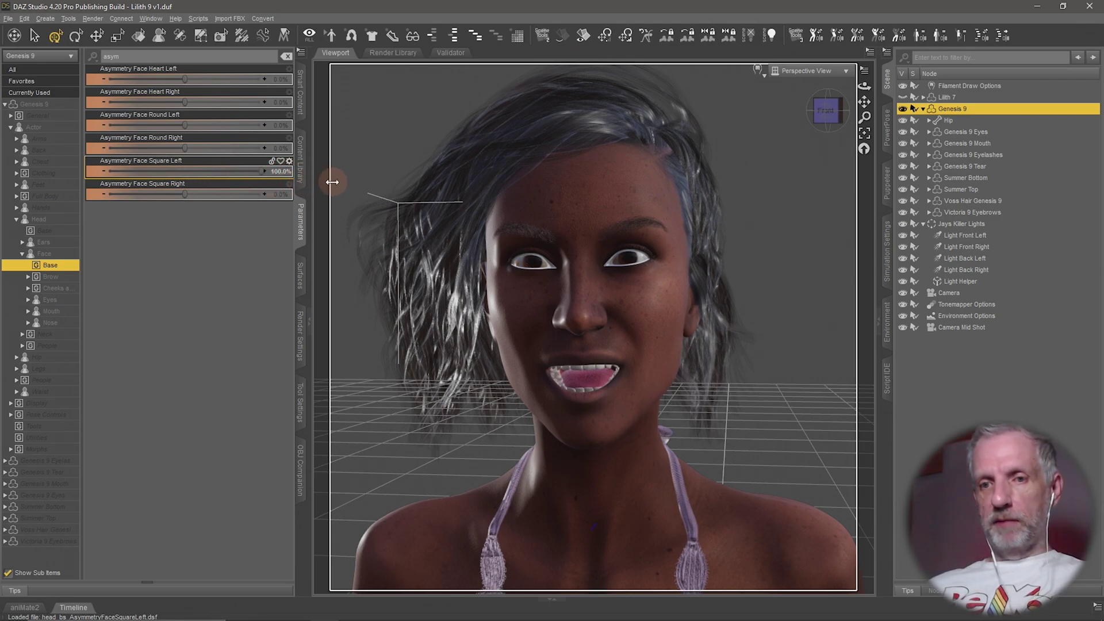
drag(186, 195, 242, 198)
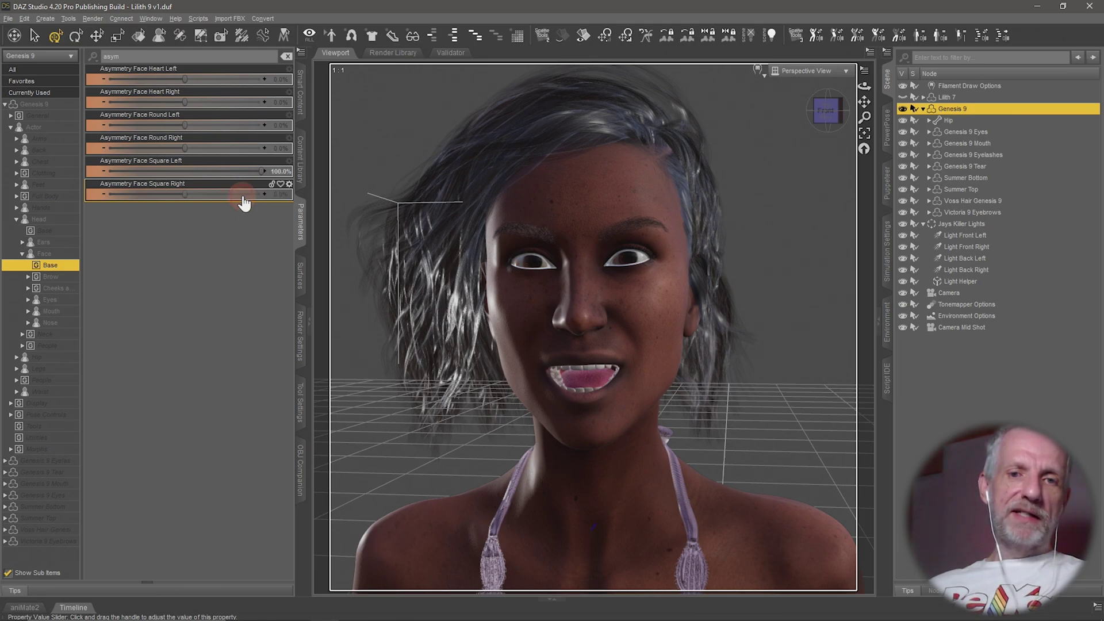
alt+click(238, 172)
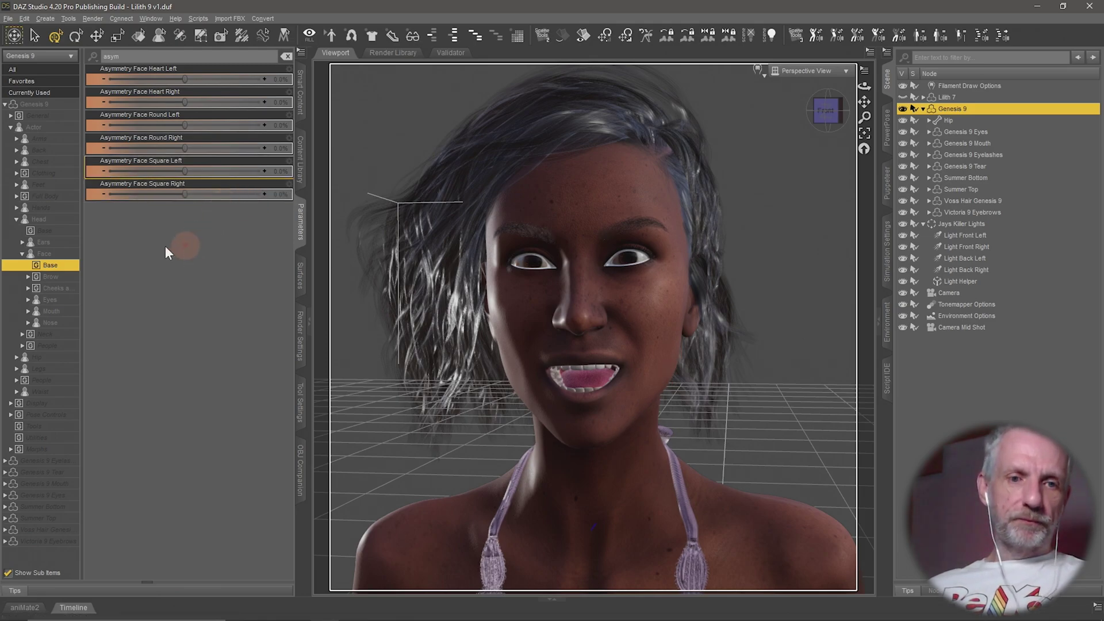
In the Brow group, try Asymmetry Brow Height Left at about 53% and Right at -26%, and reset both.
click(51, 277)
middle_drag(477, 263, 467, 265)
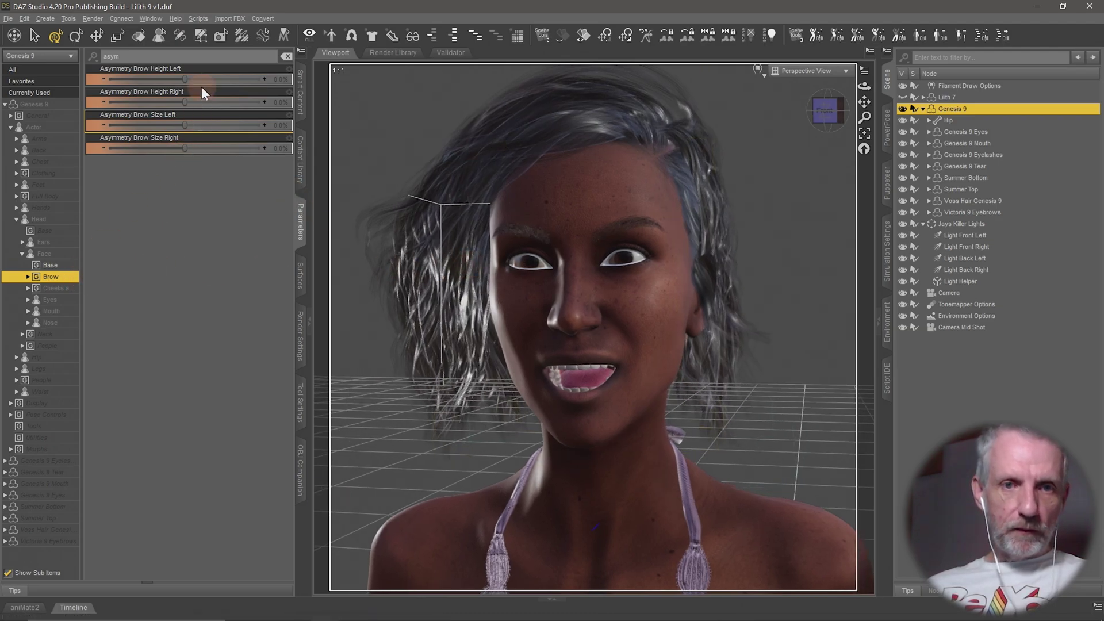
drag(186, 78, 205, 102)
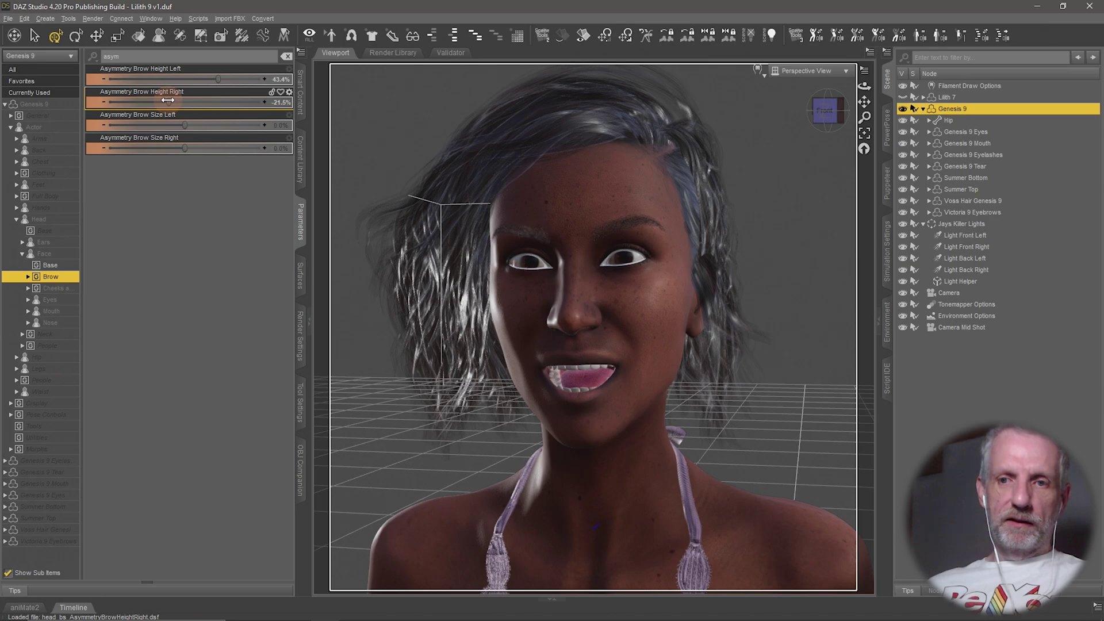
drag(218, 79, 231, 80)
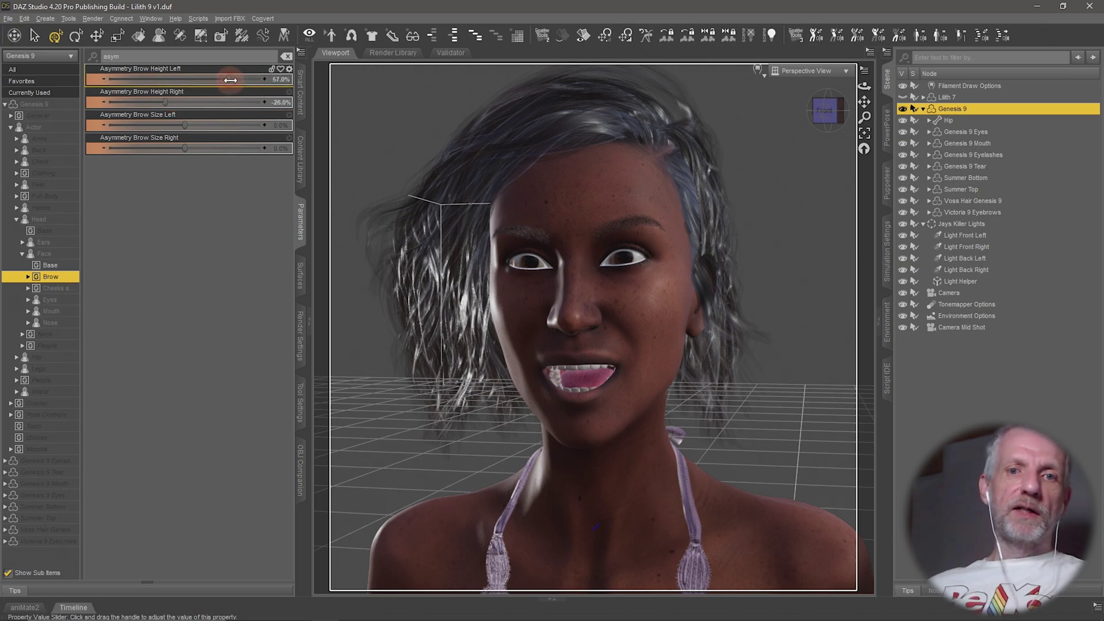
middle_drag(409, 223, 424, 232)
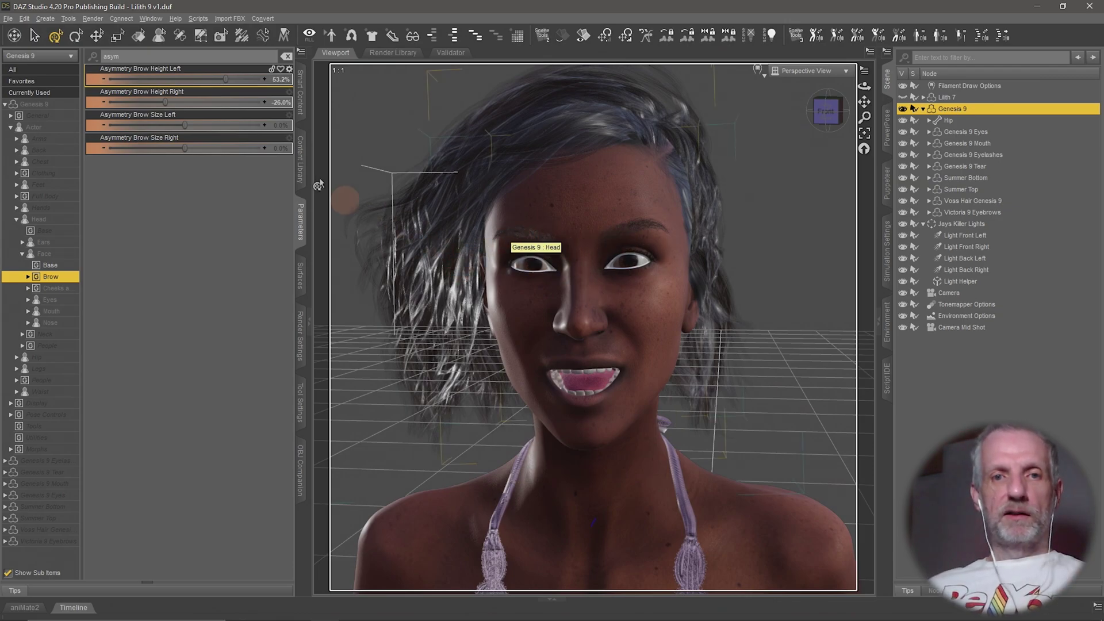
alt+click(244, 103)
alt+click(244, 81)
Try Asymmetry Brow Size Left at about 89%, test Brow Size Right, and reset both to zero.
alt+click(190, 126)
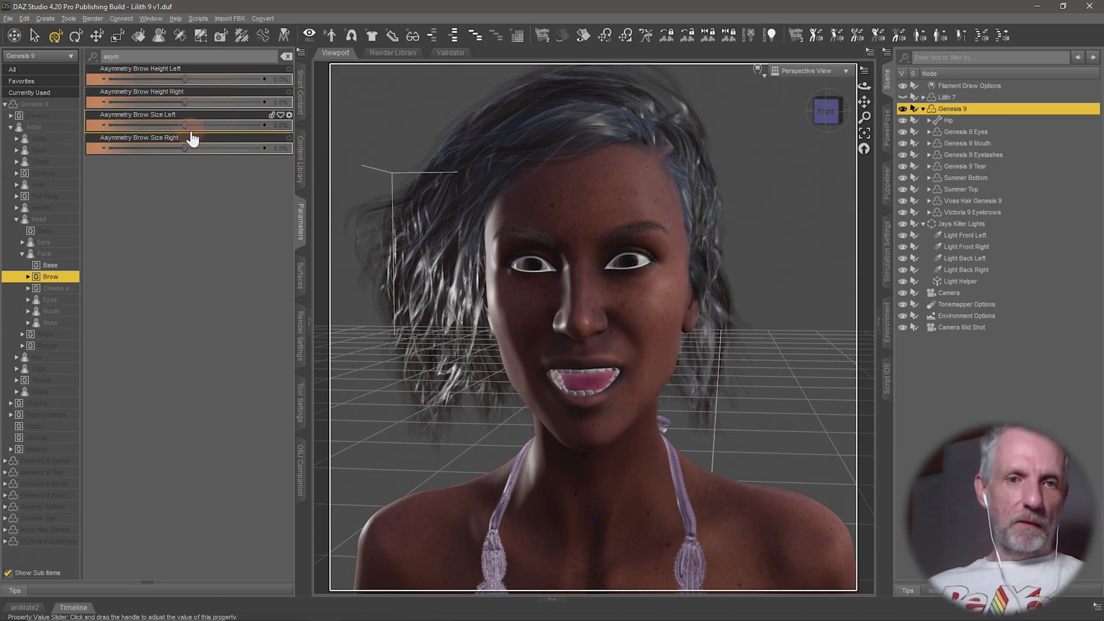
drag(187, 127, 245, 138)
ctrl+alt+drag(506, 293, 499, 293)
mouse_move(252, 122)
mouse_down()
mouse_move(167, 122)
mouse_move(281, 126)
mouse_move(254, 124)
mouse_up()
alt+drag(382, 257, 393, 259)
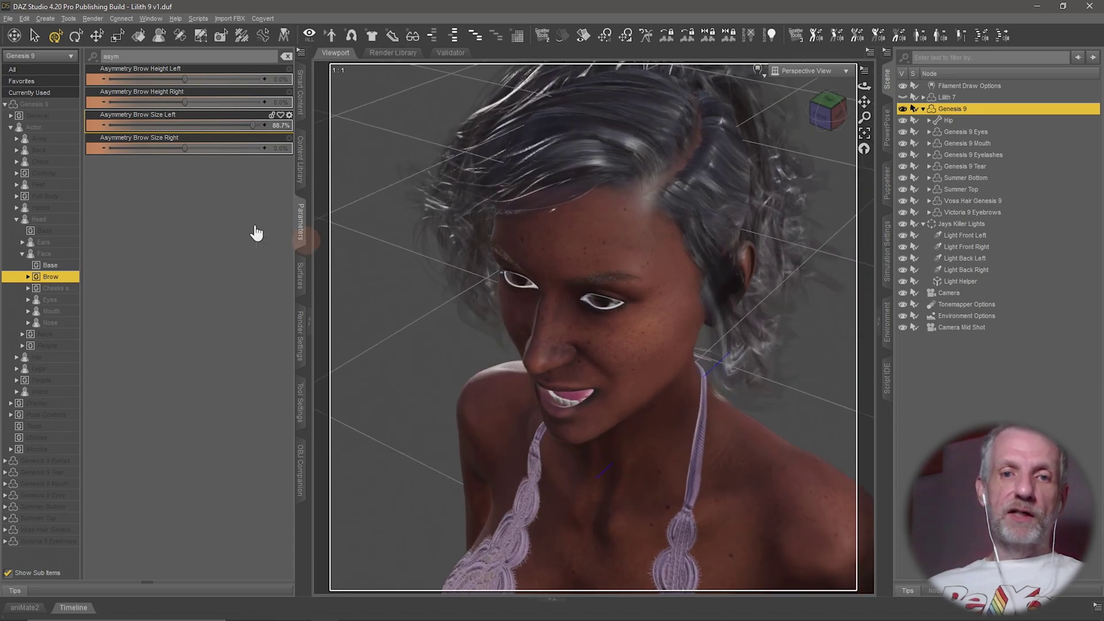
drag(184, 151, 243, 154)
alt+click(238, 149)
alt+click(230, 126)
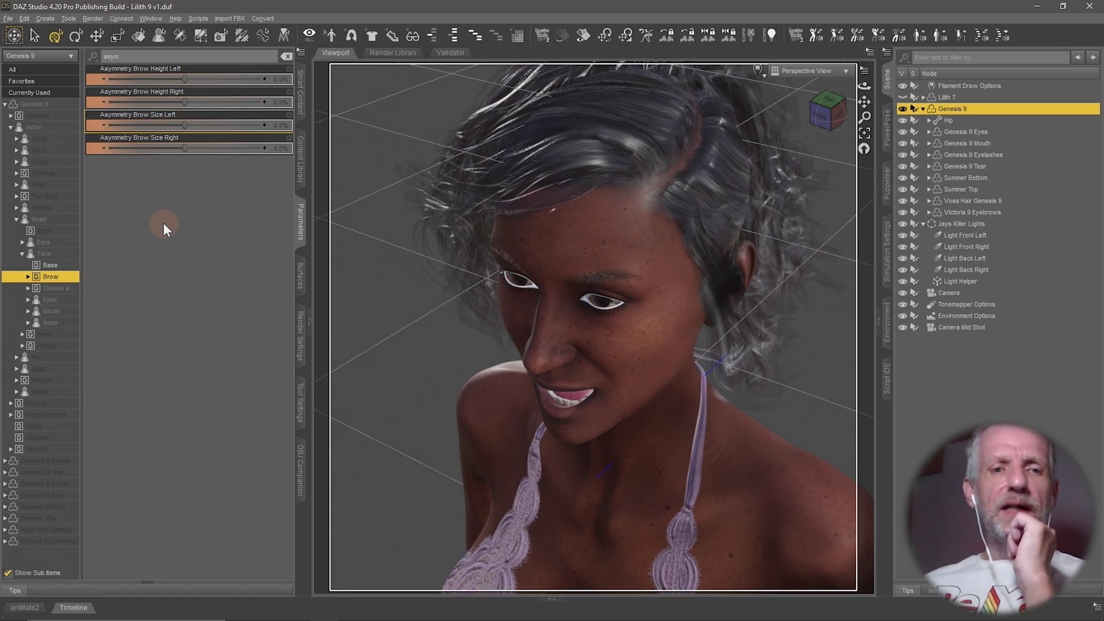
In the cheeks and jaw group, try the Asymmetry Jaw Horizontal Balance morph from the front and reset it.
click(55, 288)
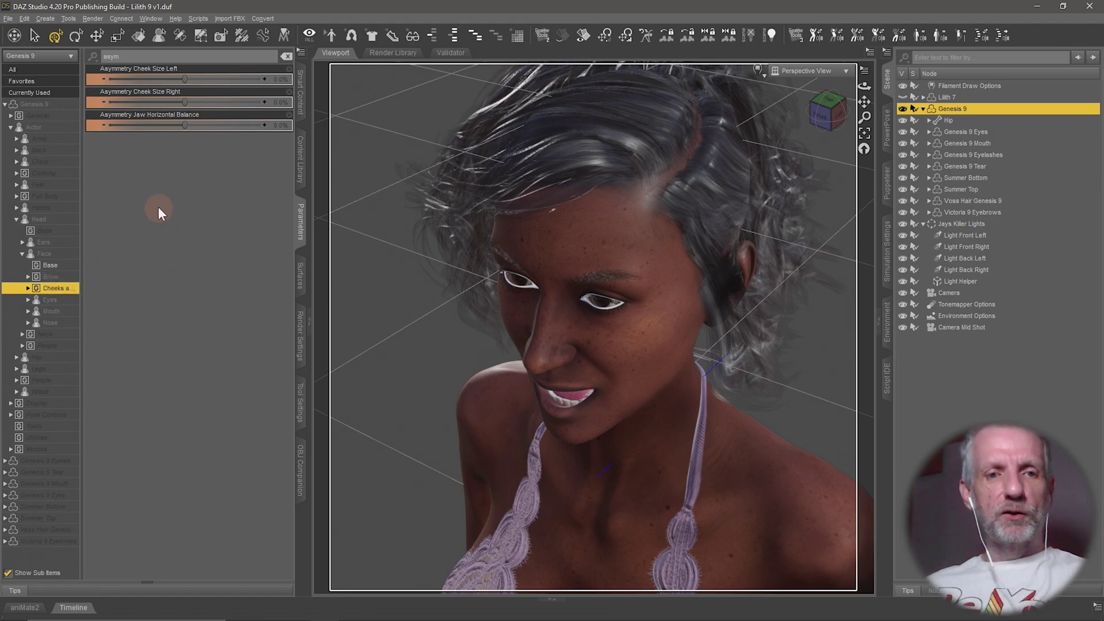
middle_drag(506, 316, 506, 315)
alt+drag(506, 315, 507, 329)
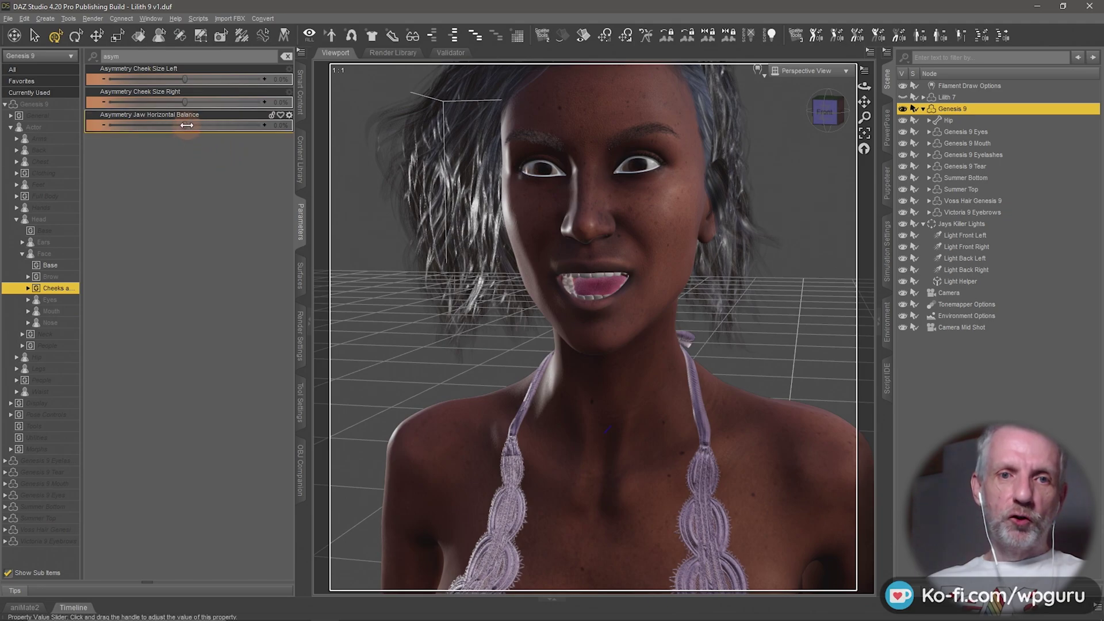
drag(186, 124, 244, 115)
alt+click(221, 126)
Try the Asymmetry Cheek Size Left morph at 100% and return it to zero.
alt+click(226, 105)
drag(186, 81, 230, 89)
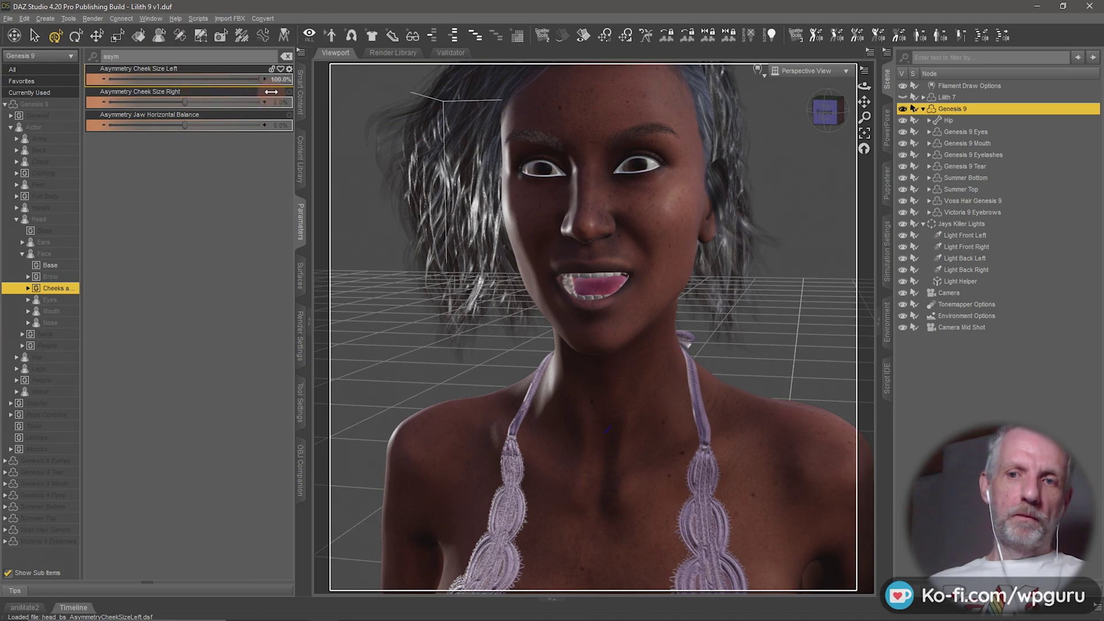
drag(246, 92, 216, 84)
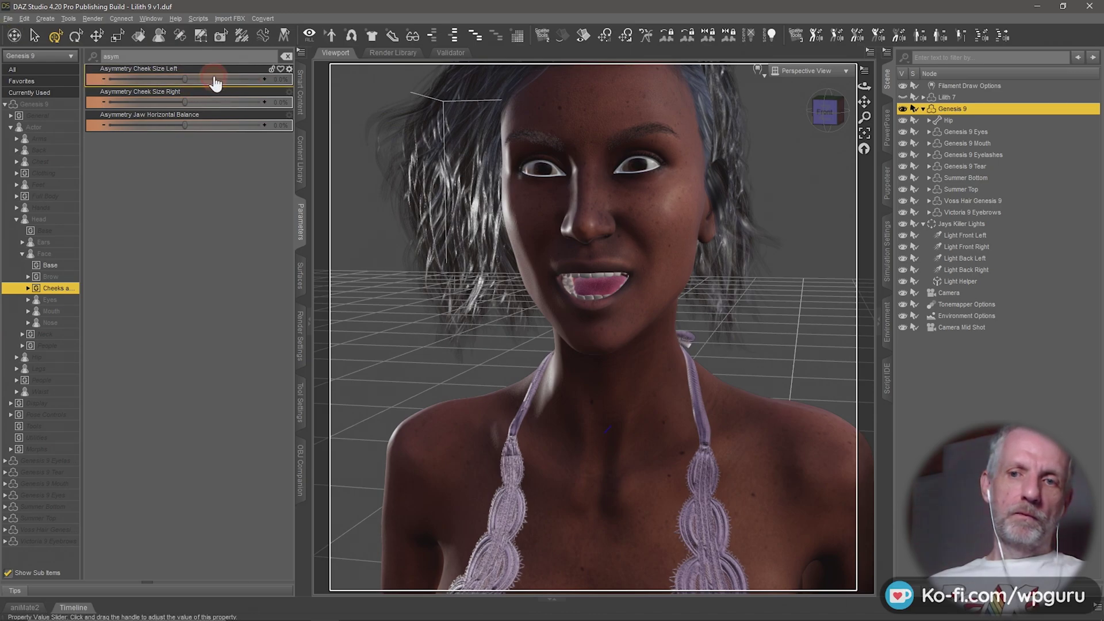
In the Eyes group, try Asymmetry Eyelids Crease Height Left at about 59% in close-up and undo it.
click(49, 299)
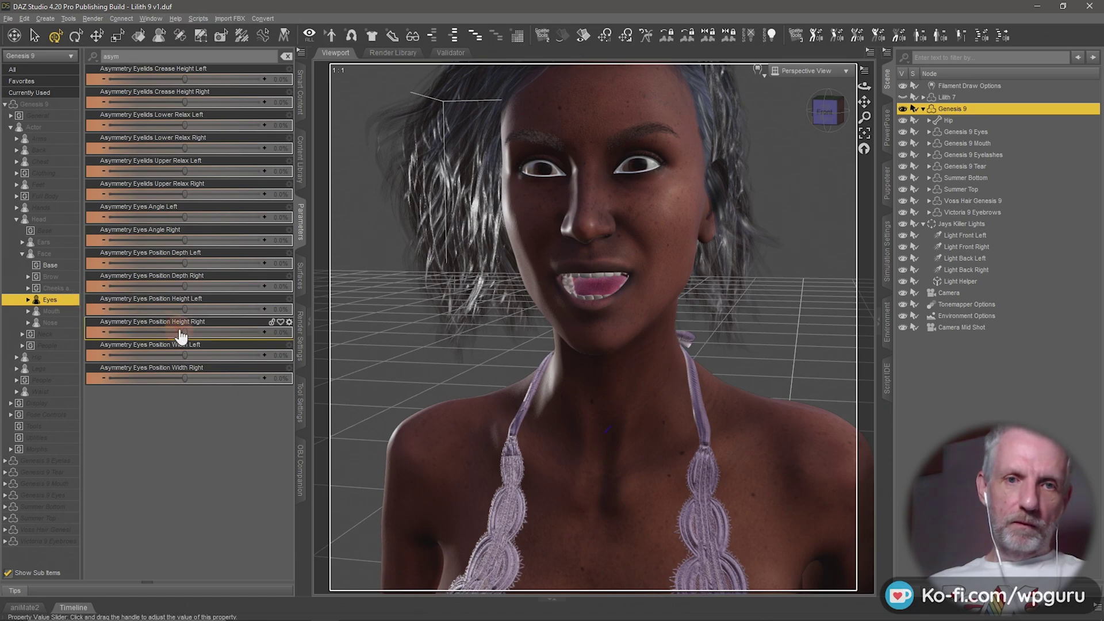
middle_drag(490, 397, 487, 395)
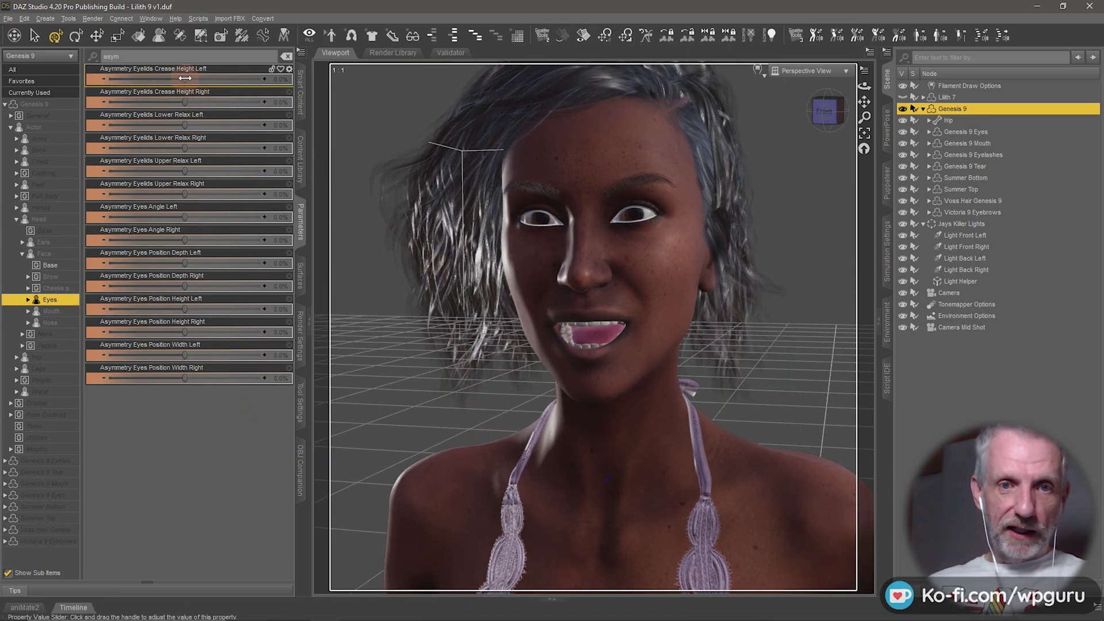
drag(185, 78, 236, 92)
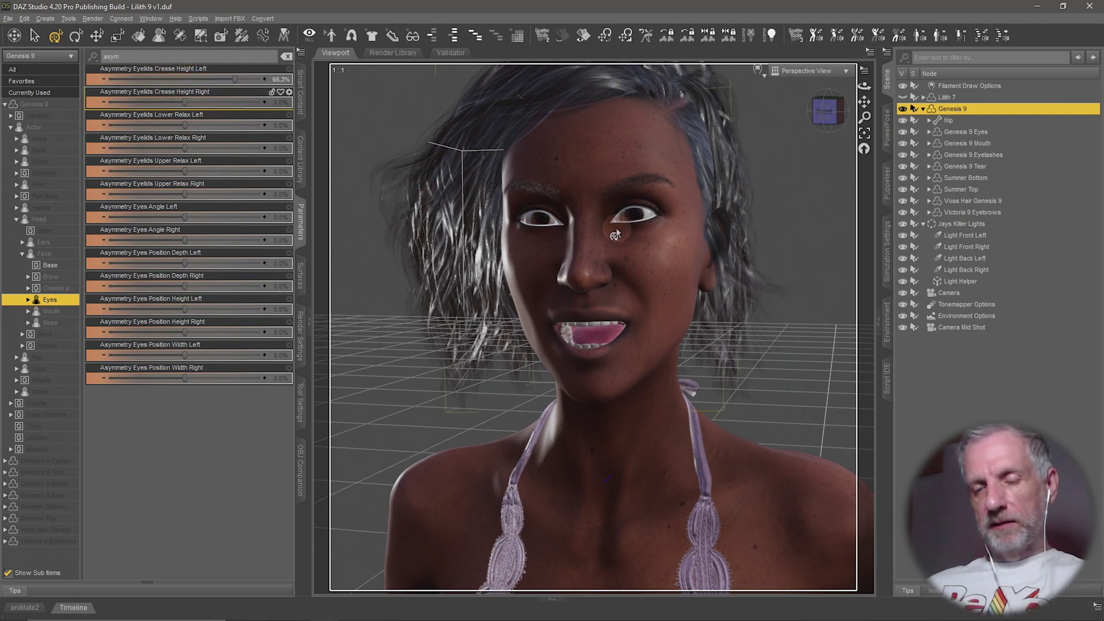
scroll(615, 235, up, 7)
middle_drag(614, 236, 599, 233)
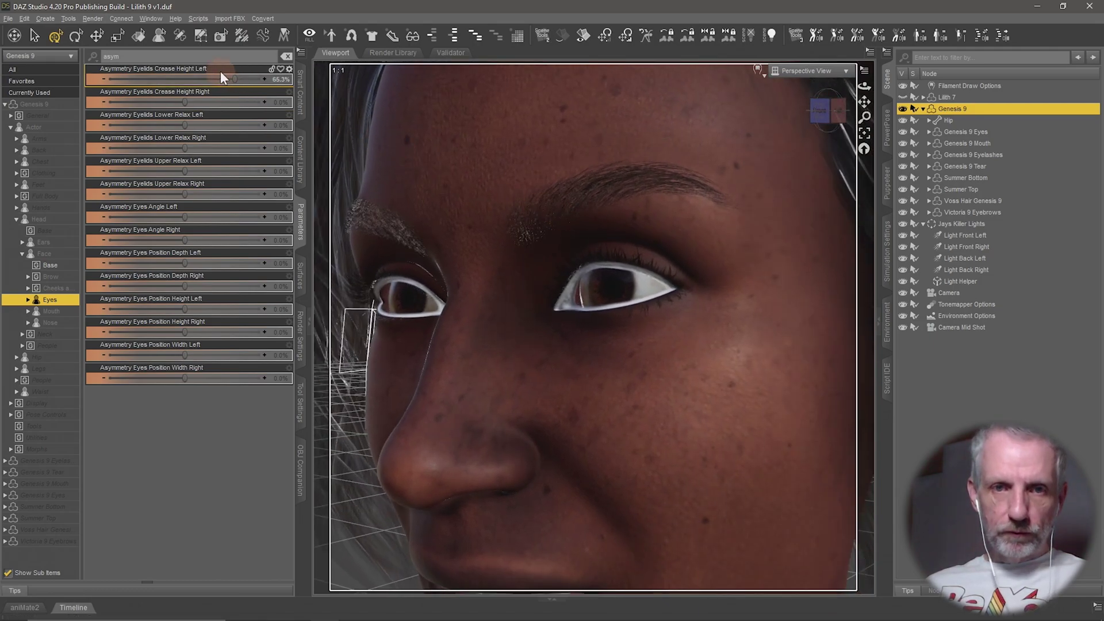
mouse_move(233, 79)
mouse_down()
mouse_move(174, 79)
mouse_move(281, 85)
mouse_move(165, 86)
mouse_move(230, 90)
mouse_up()
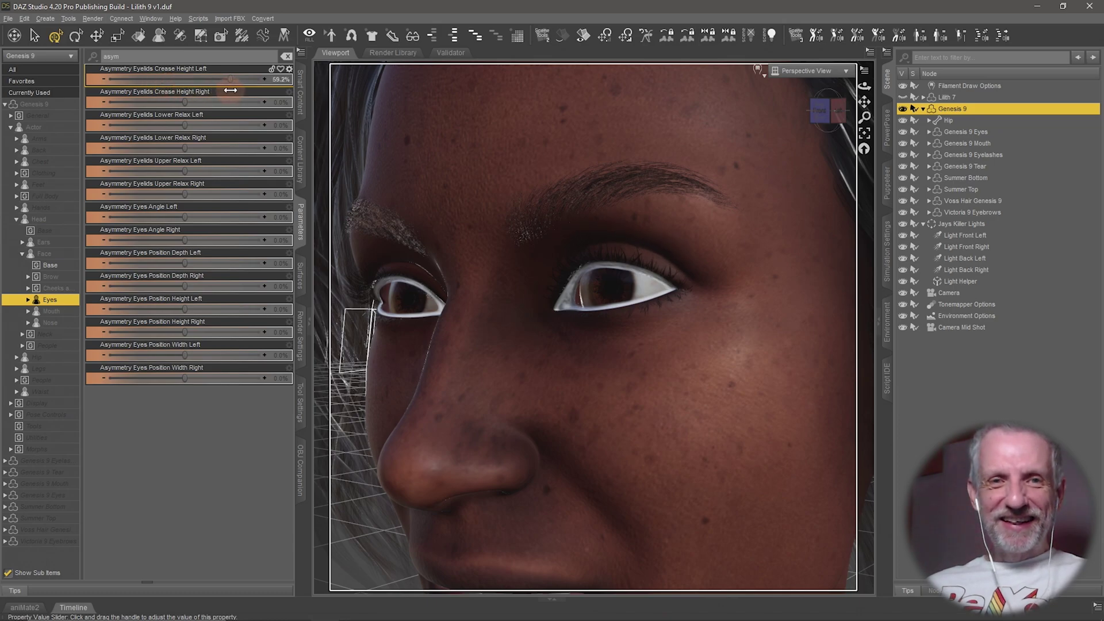
key(ctrl+z)
scroll(420, 293, down, 6)
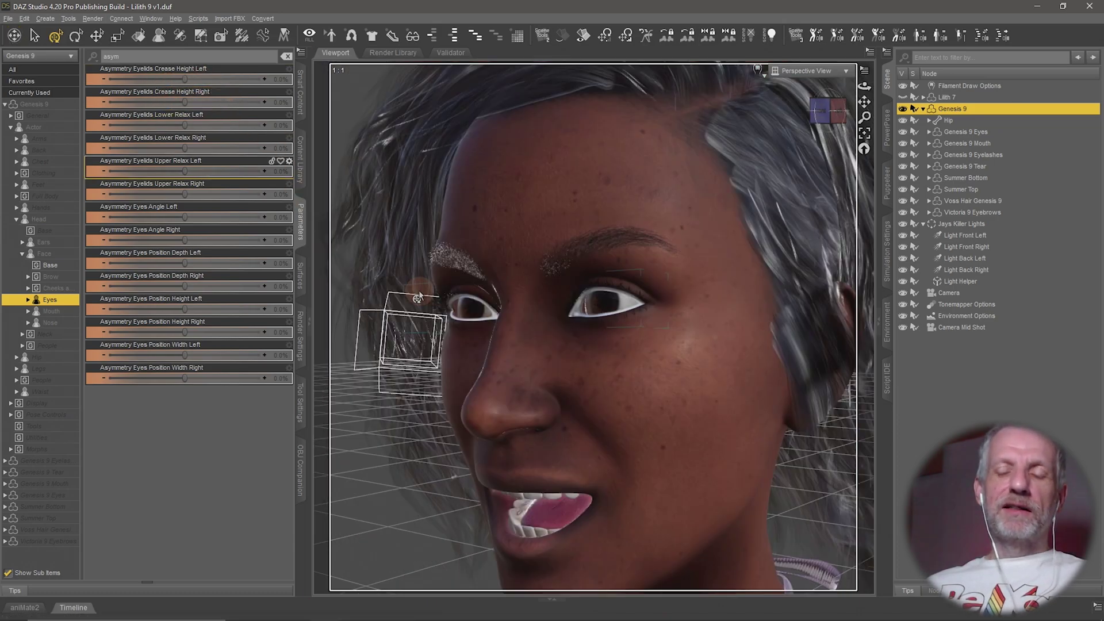
View the face from slightly further away and test Asymmetry Eyelids Lower Relax Left at 100% and about 54%.
alt+drag(418, 298, 437, 314)
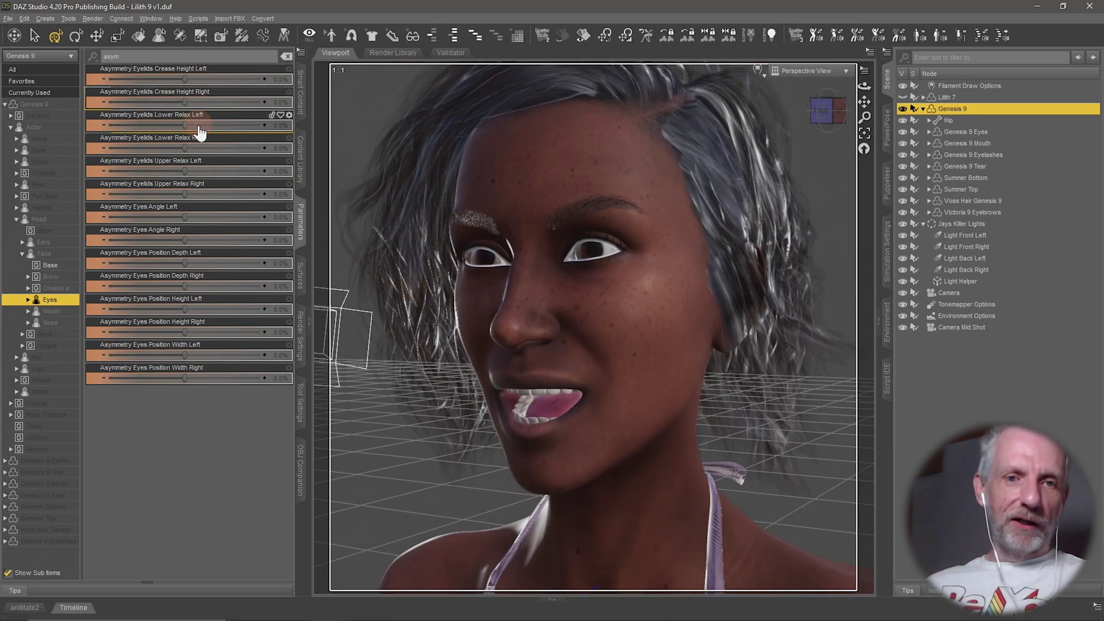
drag(185, 127, 279, 141)
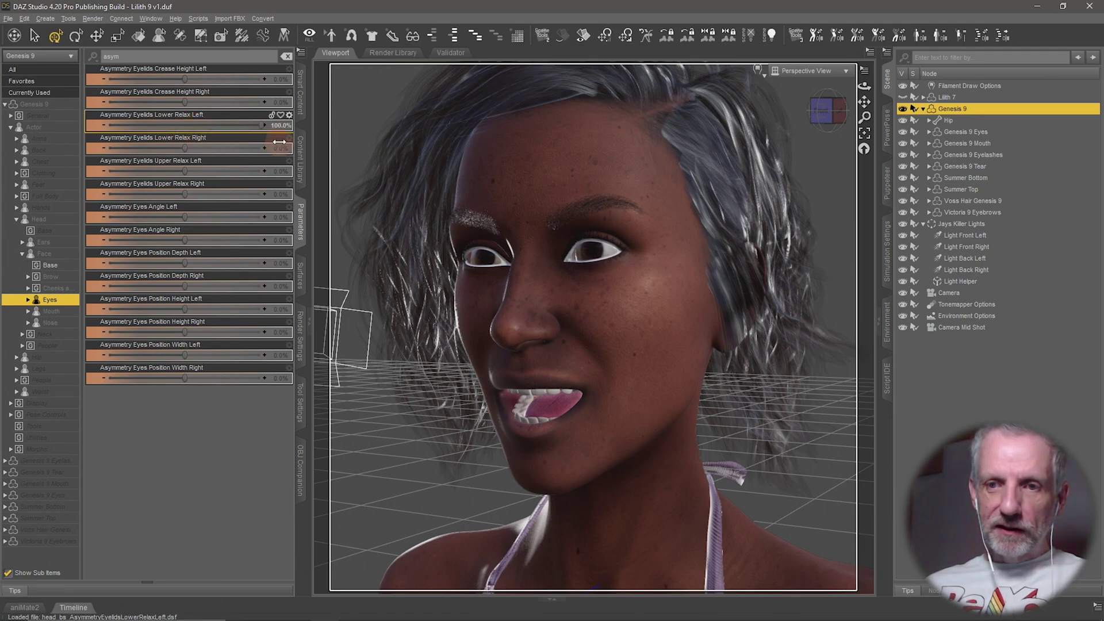
drag(168, 133, 243, 137)
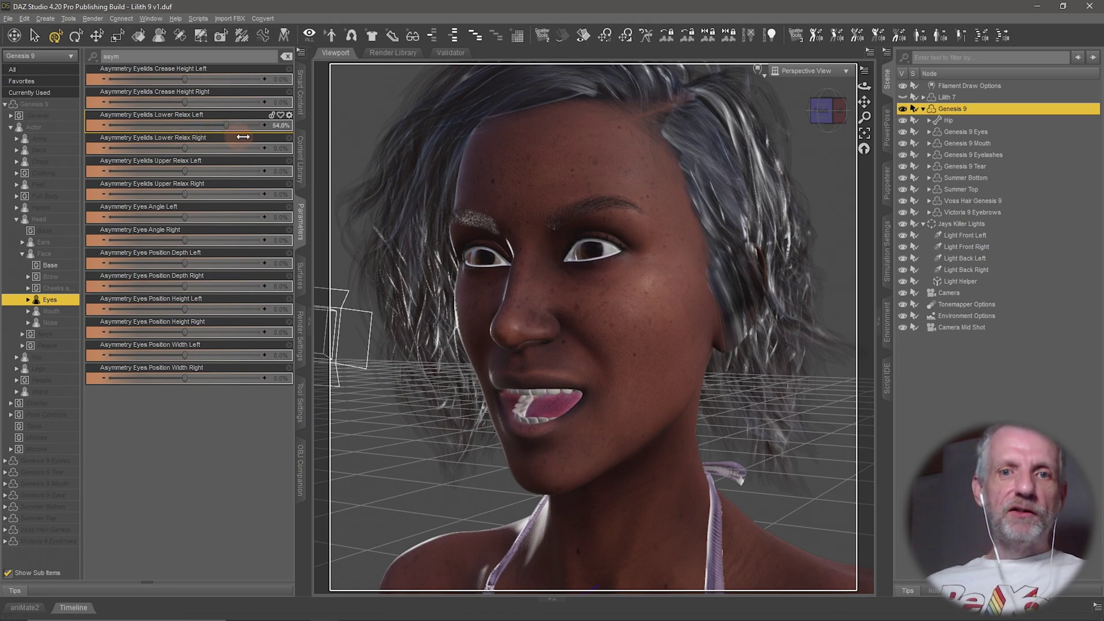
Turn off the value limits for Asymmetry Eyelids Lower Relax Left in its parameter settings.
click(290, 115)
click(313, 119)
click(291, 117)
click(311, 127)
click(421, 202)
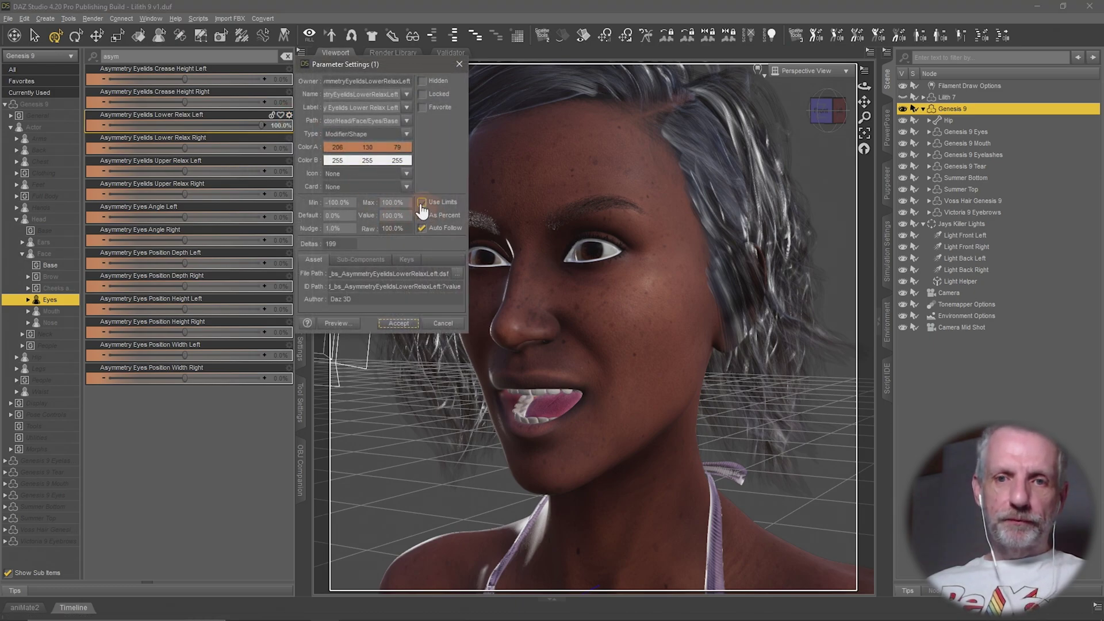
click(399, 323)
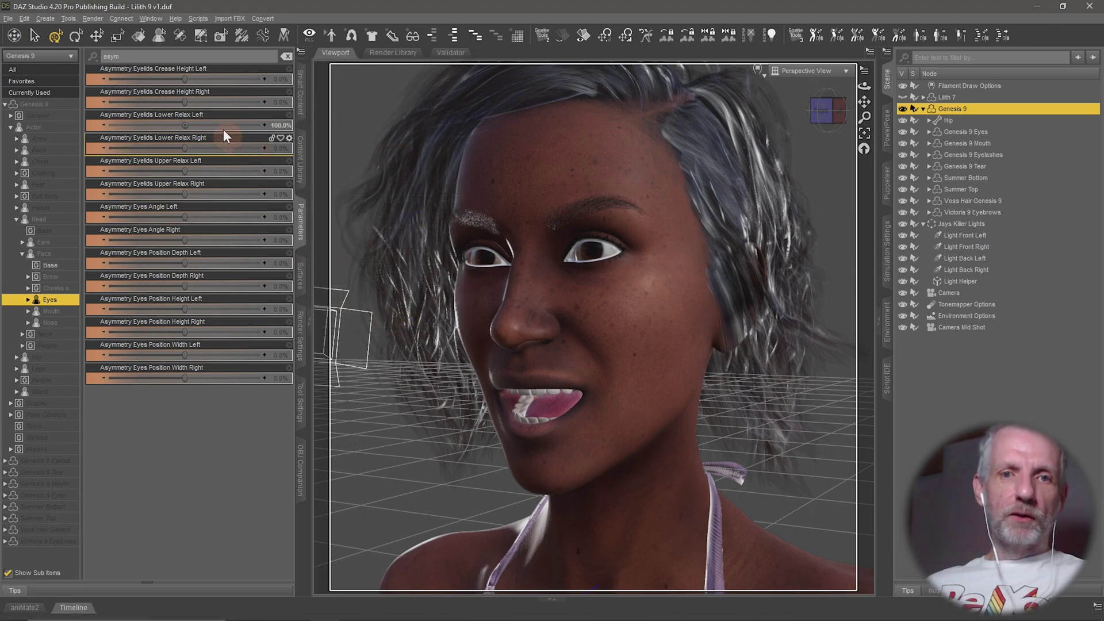
Exaggerate Asymmetry Eyelids Lower Relax Left to over 1500%, bring it down to about 527%, and reset it to zero.
drag(183, 125, 453, 147)
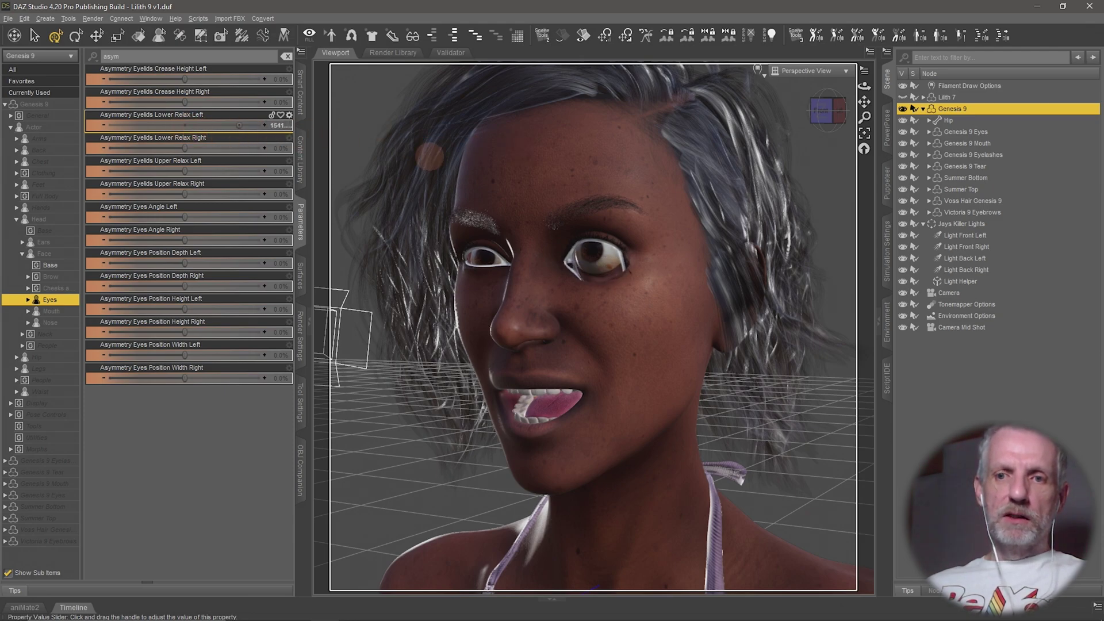
drag(6, 38, 119, 137)
drag(229, 125, 231, 126)
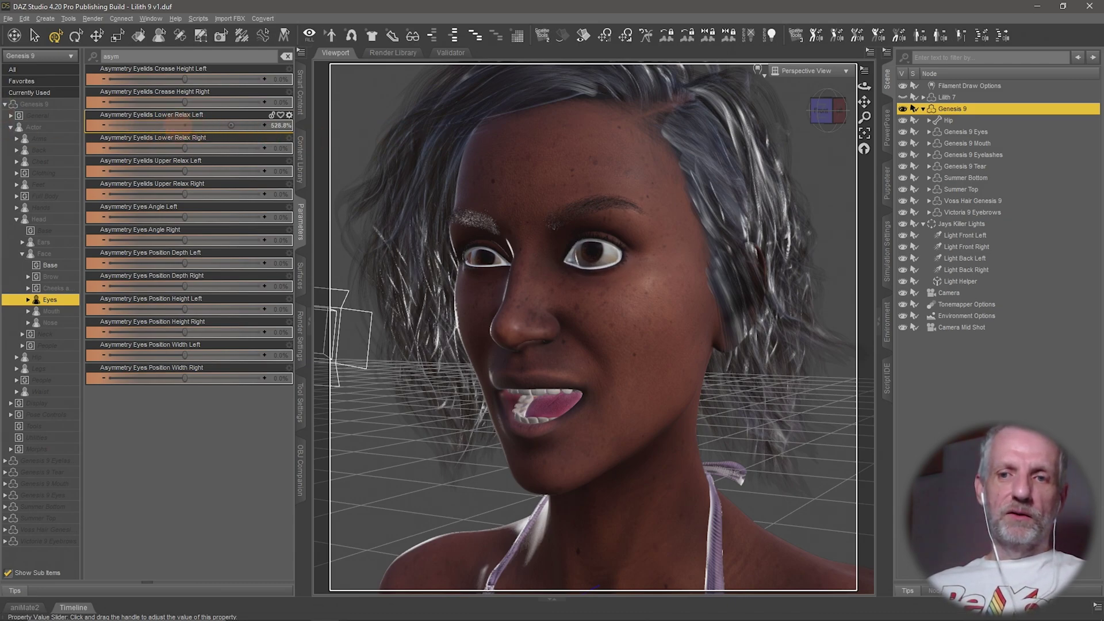
alt+click(242, 125)
Turn the value limits for Asymmetry Eyelids Lower Relax Left back on in its parameter settings.
click(289, 122)
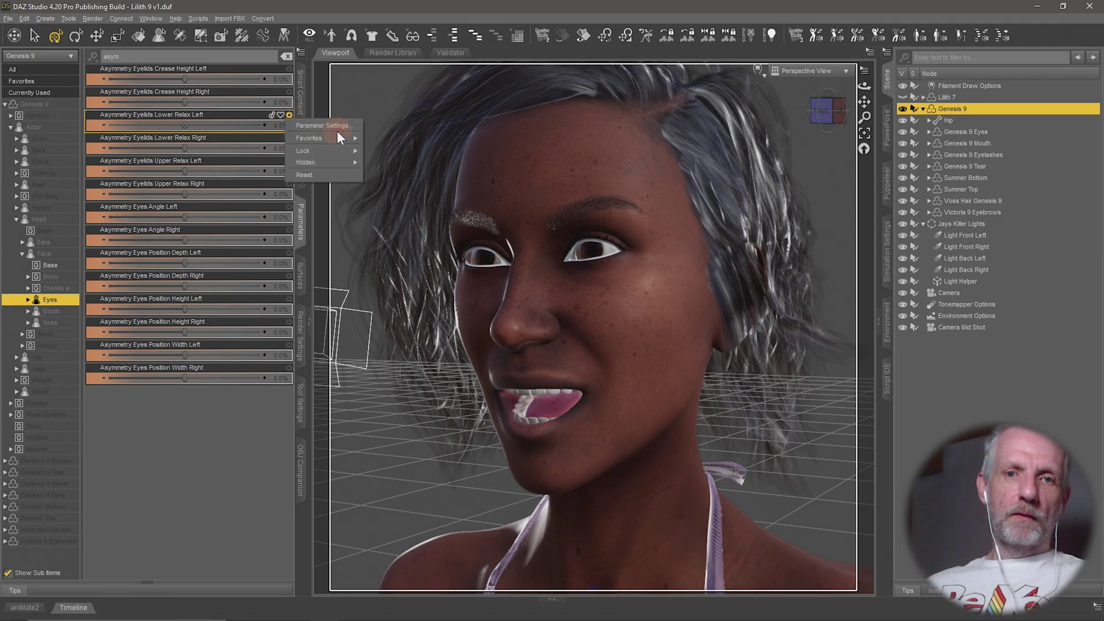
click(346, 126)
click(424, 203)
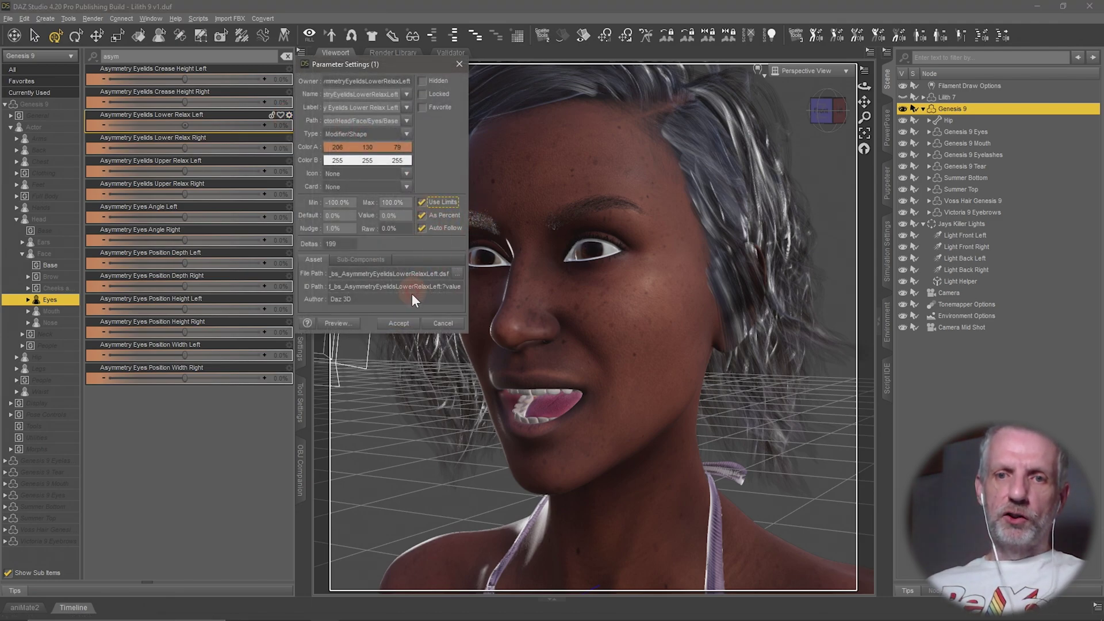
click(397, 324)
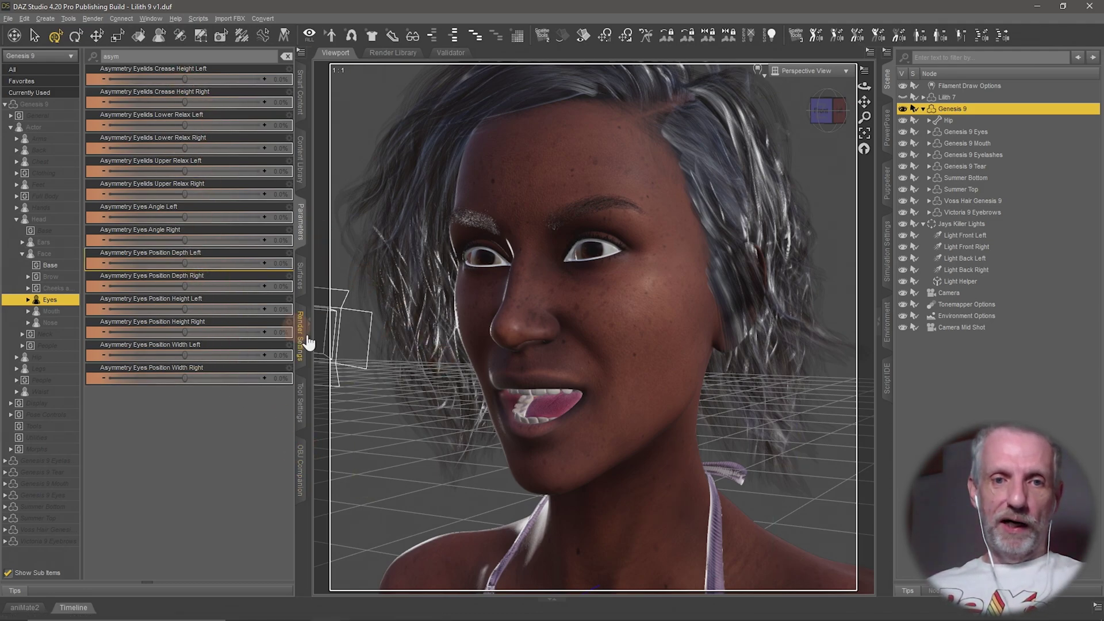
Test Asymmetry Eyes Angle Right, try Eyes Angle Left at about 59%, and reset both to zero.
drag(182, 240, 223, 250)
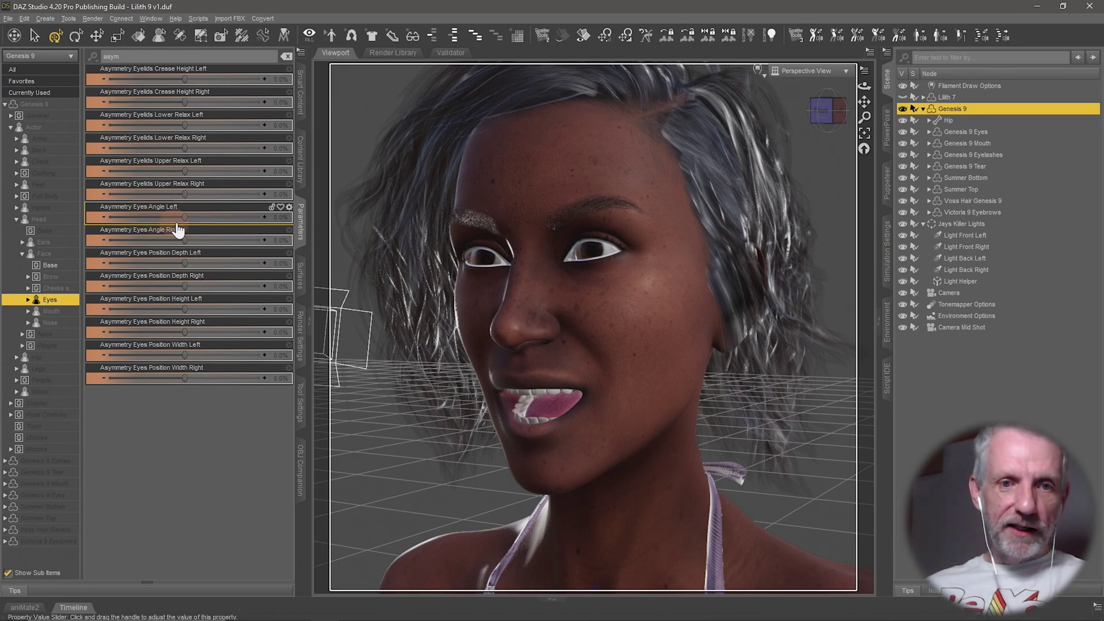
drag(185, 218, 238, 239)
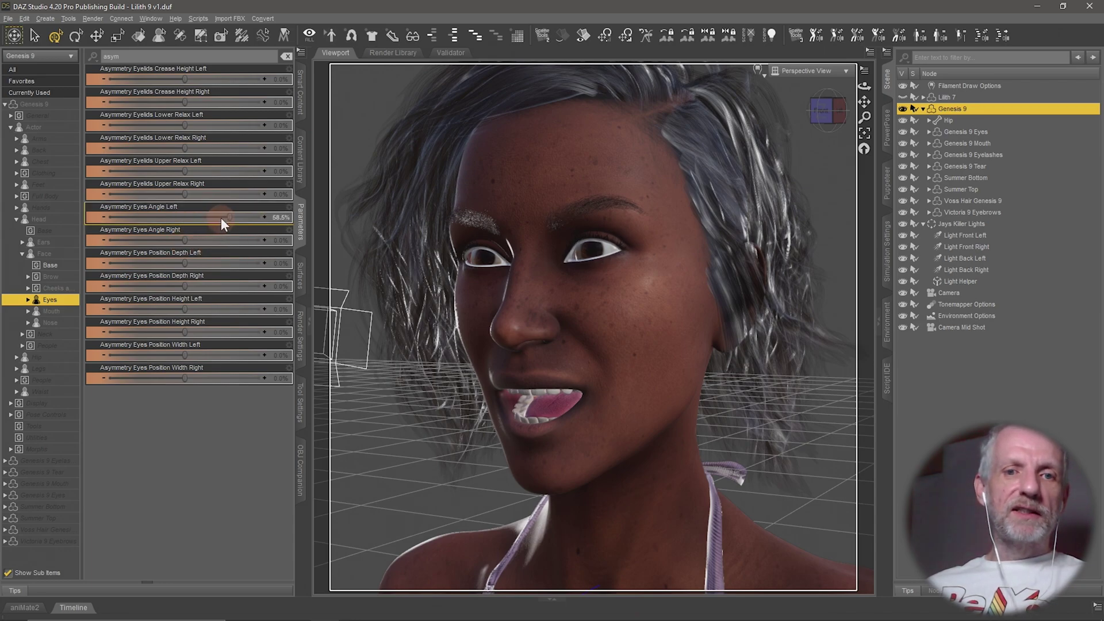
alt+click(238, 218)
Try the Asymmetry Eyes Position Depth Left morph while viewing the head from the side, and undo it.
drag(187, 265, 255, 290)
middle_drag(561, 333, 548, 330)
drag(238, 264, 217, 275)
key(ctrl+z)
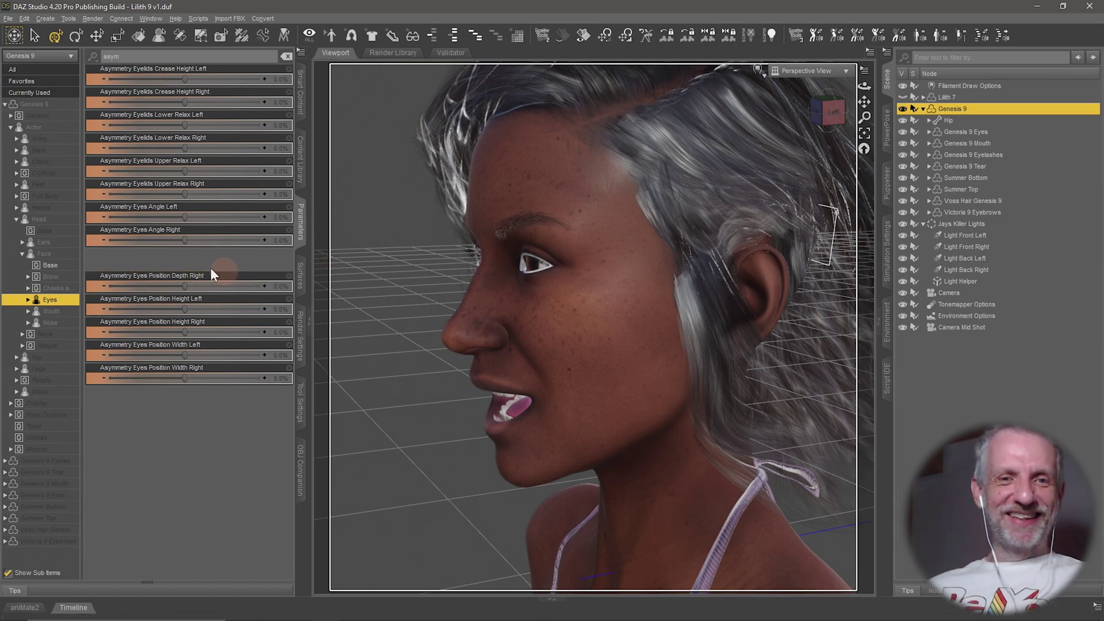
Test Asymmetry Eyes Position Height Left at about 96%, reset it, and raise its maximum limit well beyond 100%.
drag(185, 309, 236, 318)
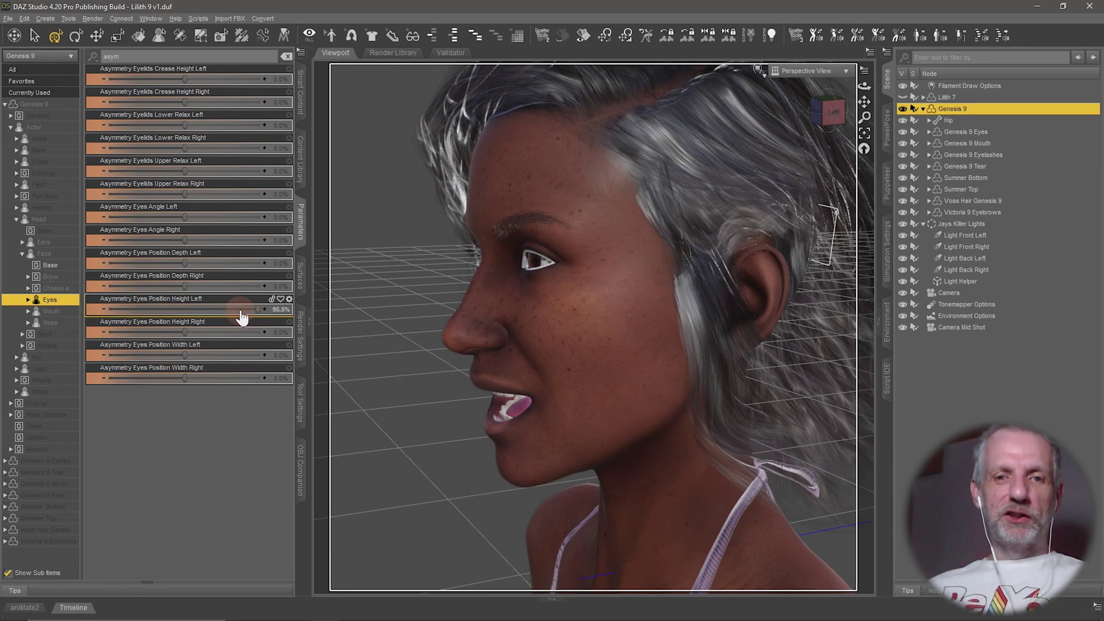
click(289, 300)
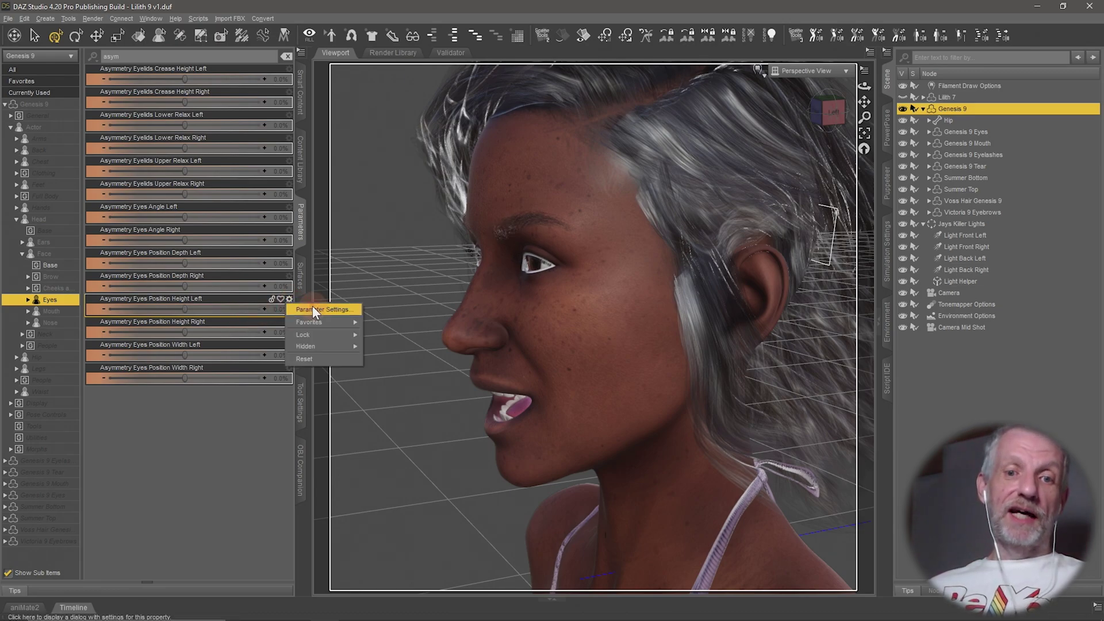
click(312, 305)
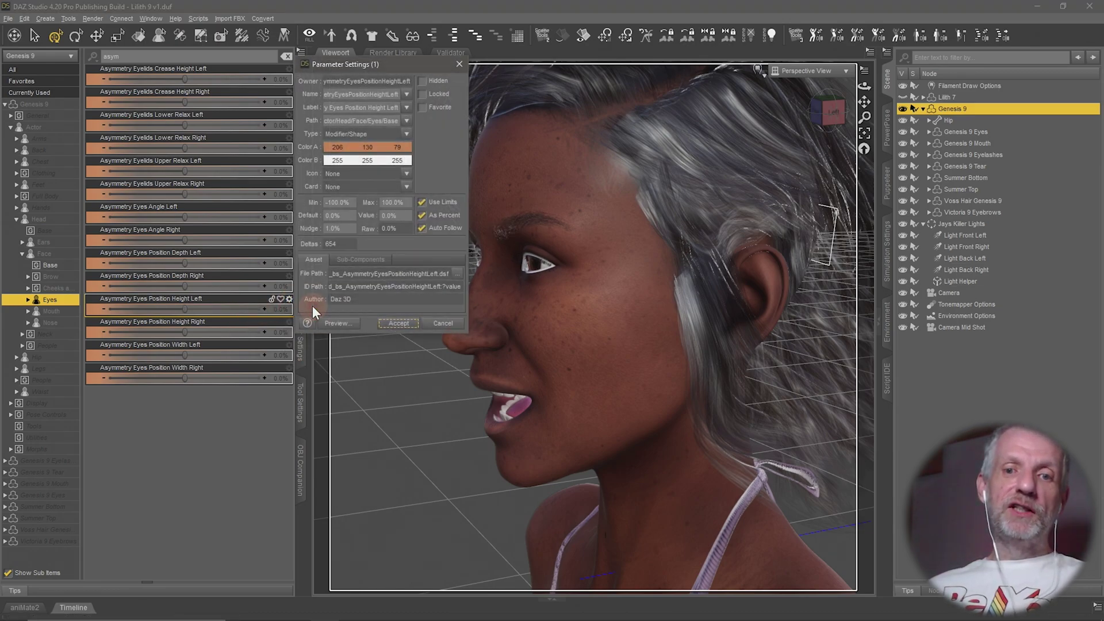
click(423, 202)
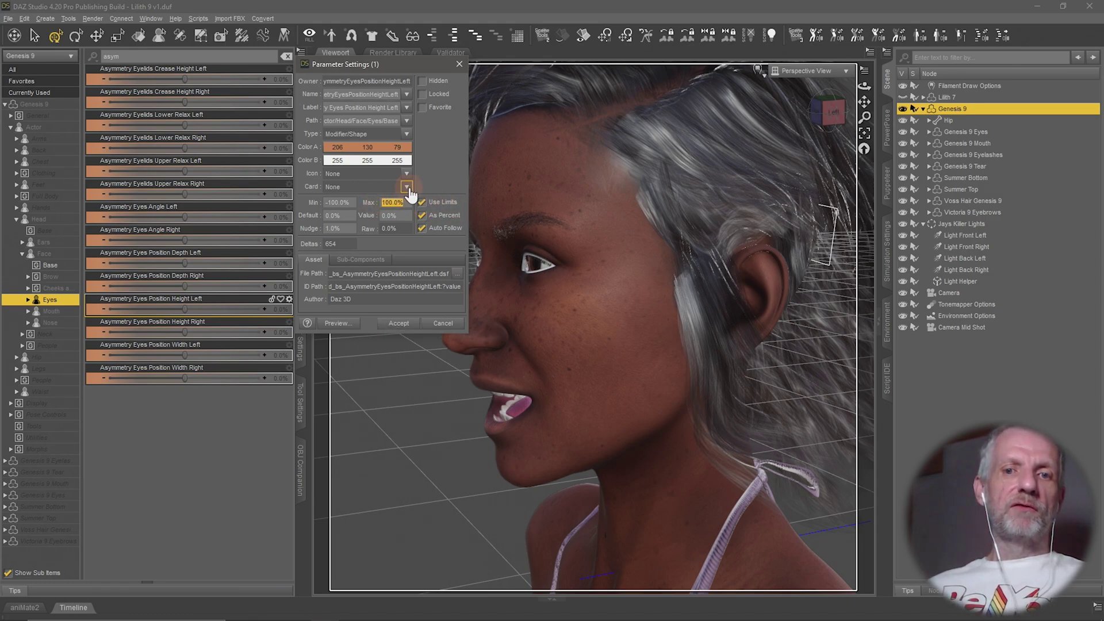
key(Return)
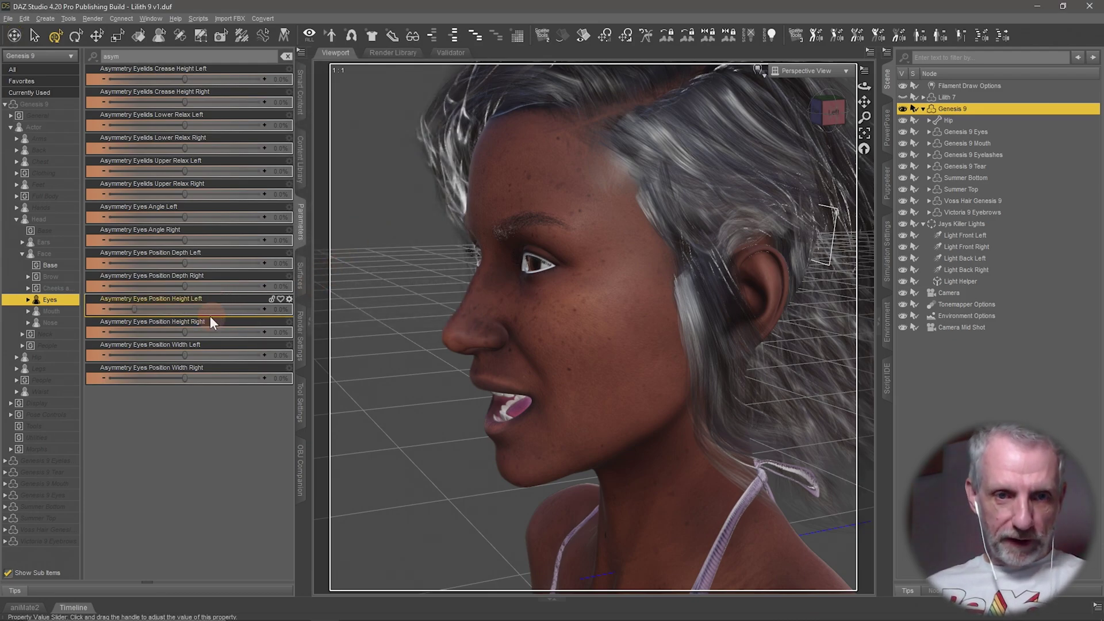
Exaggerate Asymmetry Eyes Position Height Left to about 423%, check it from the front, reduce it, and reset it to zero.
drag(134, 312, 243, 315)
middle_drag(471, 326, 600, 329)
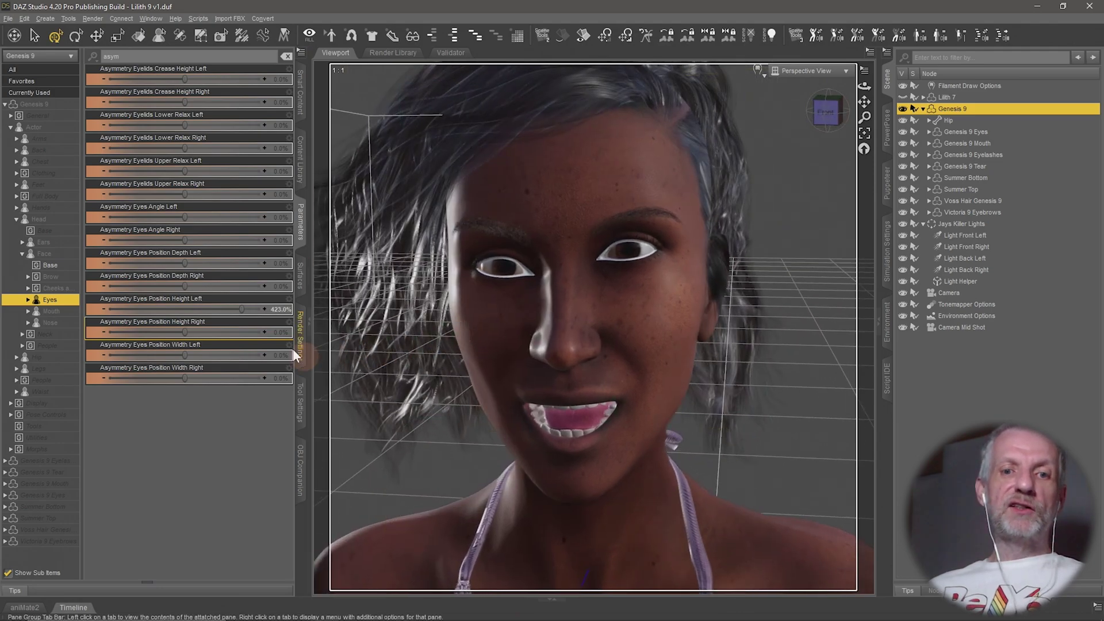
drag(241, 310, 156, 317)
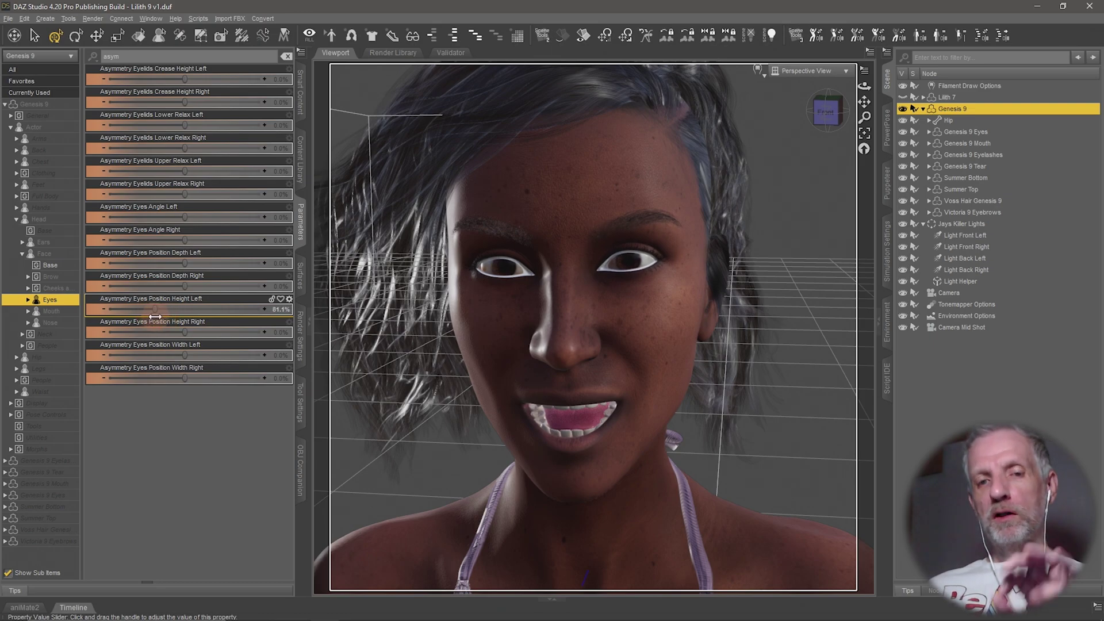
alt+click(222, 312)
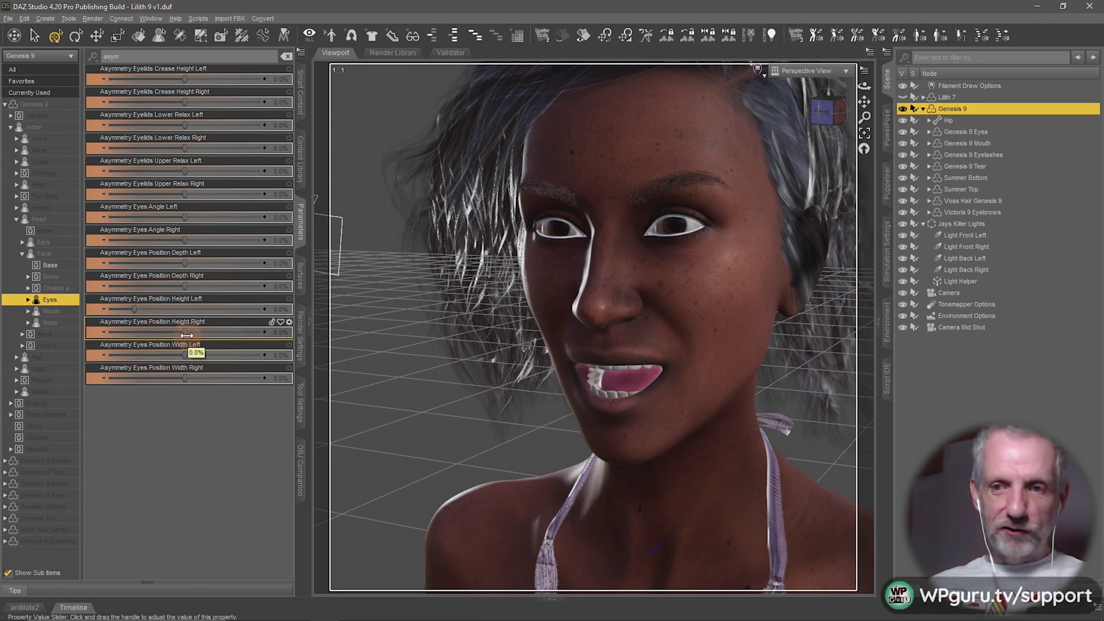
Try Asymmetry Eyes Position Width Left at about 34% and reset it to zero.
drag(185, 358, 210, 367)
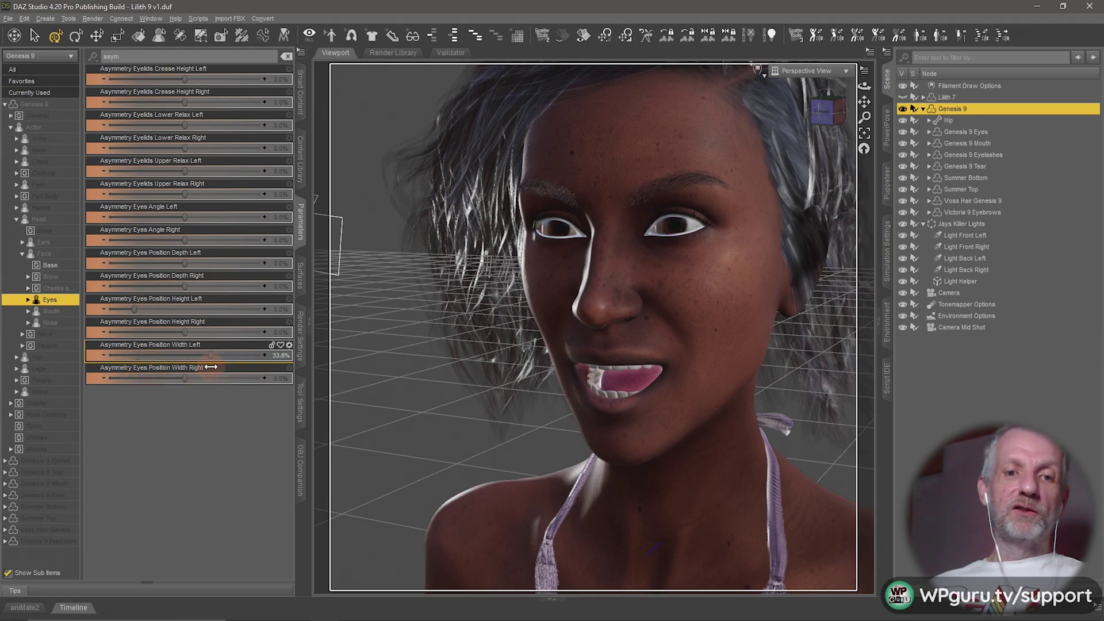
middle_drag(481, 409, 476, 406)
alt+drag(475, 406, 470, 414)
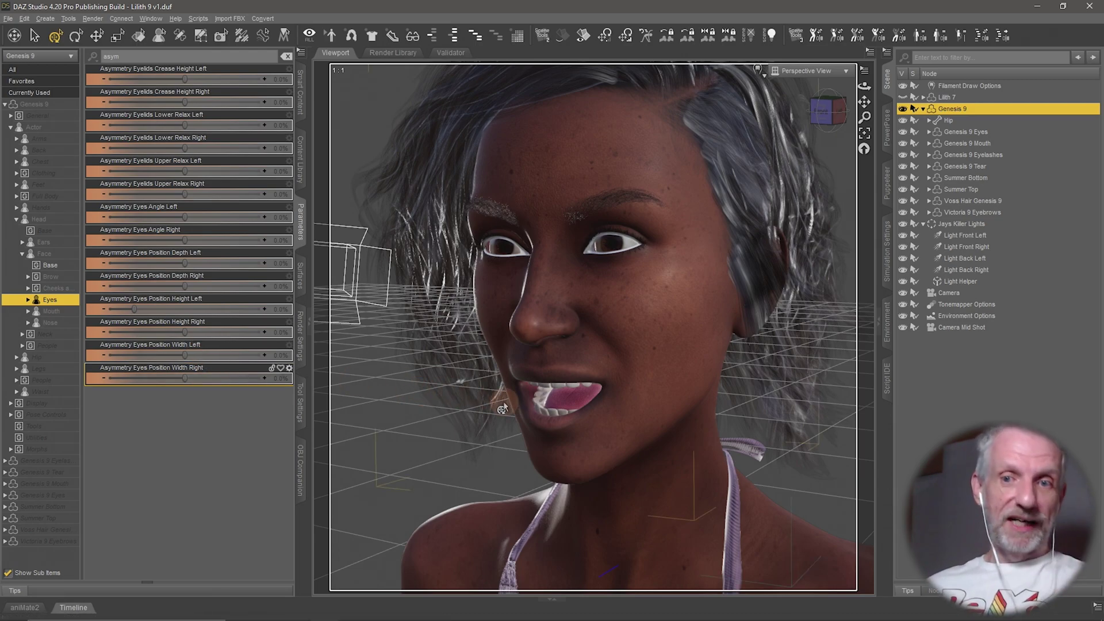
middle_drag(534, 427, 532, 433)
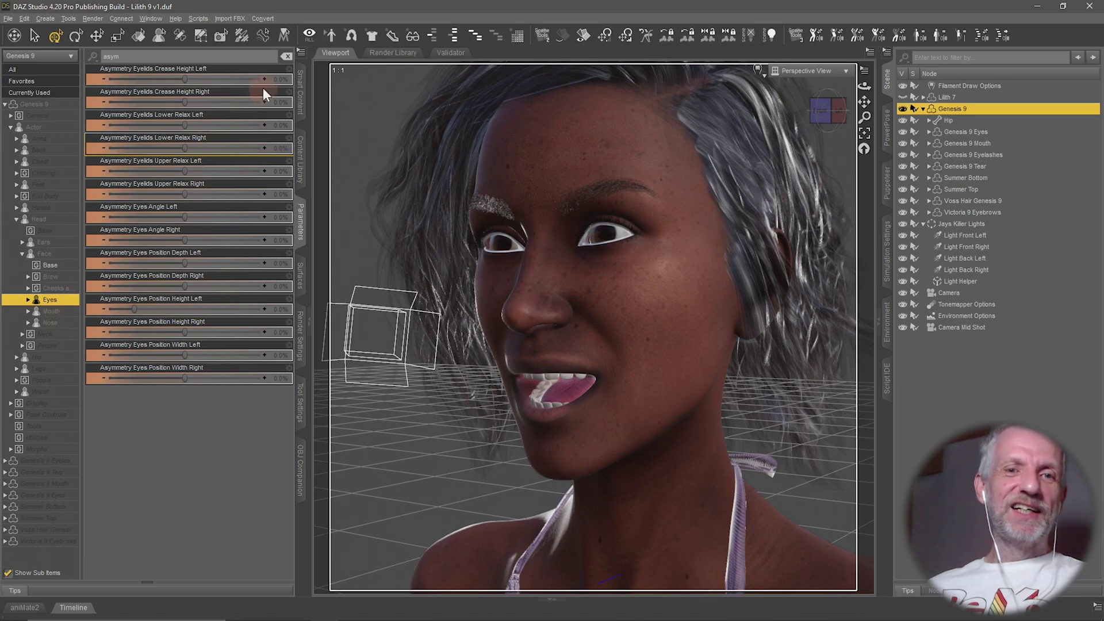
Clear the parameter filter to look through all the eye morphs, and filter for "asym" again.
click(287, 57)
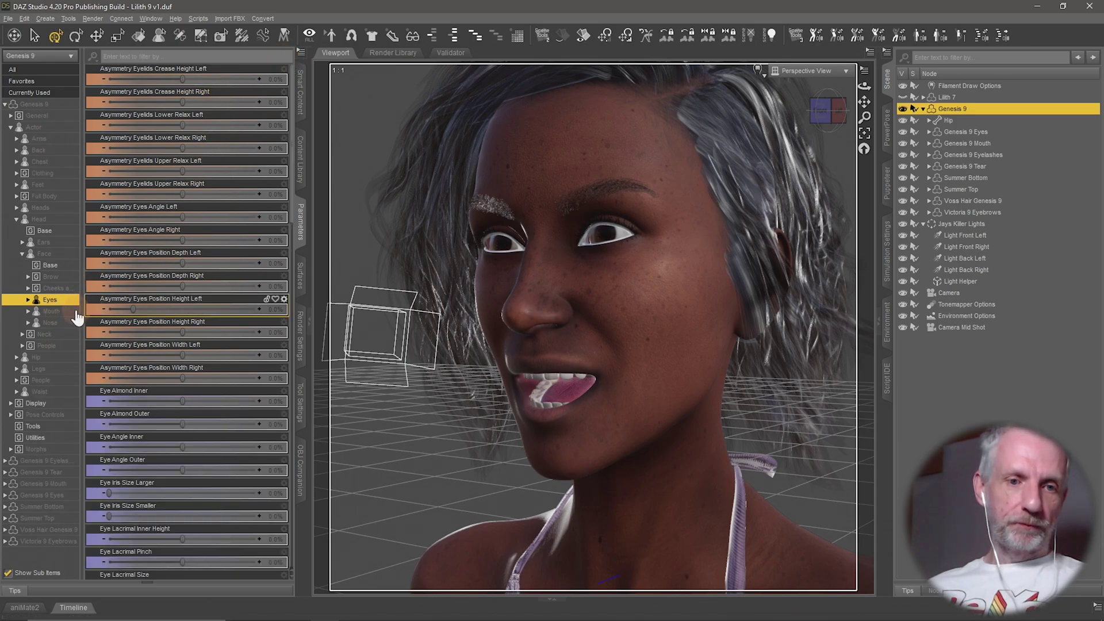
scroll(202, 369, down, 5)
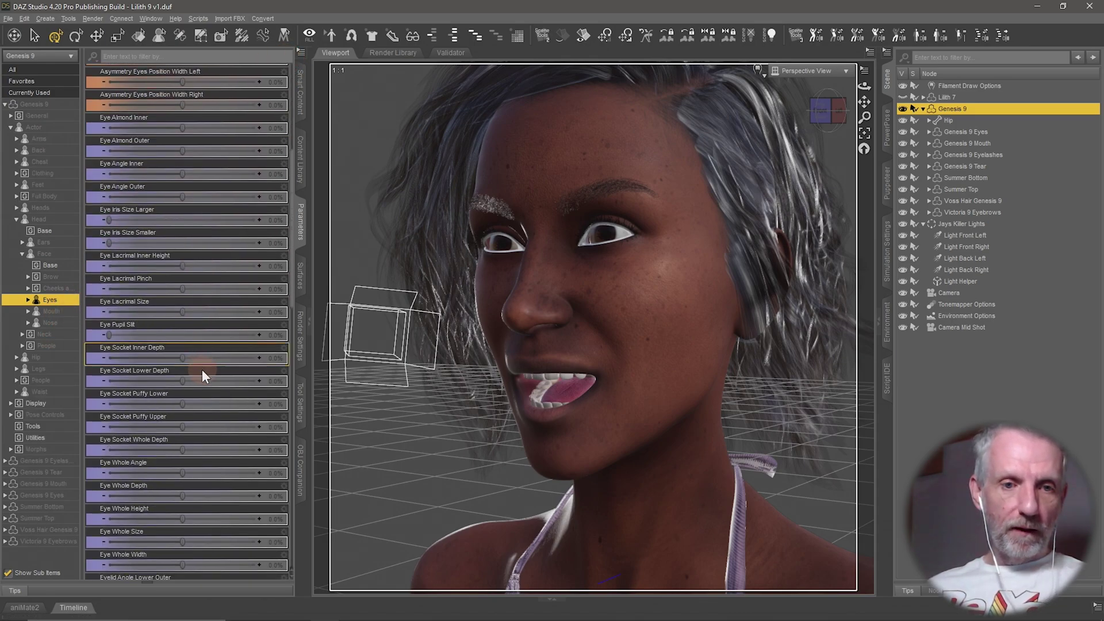
scroll(202, 369, up, 1)
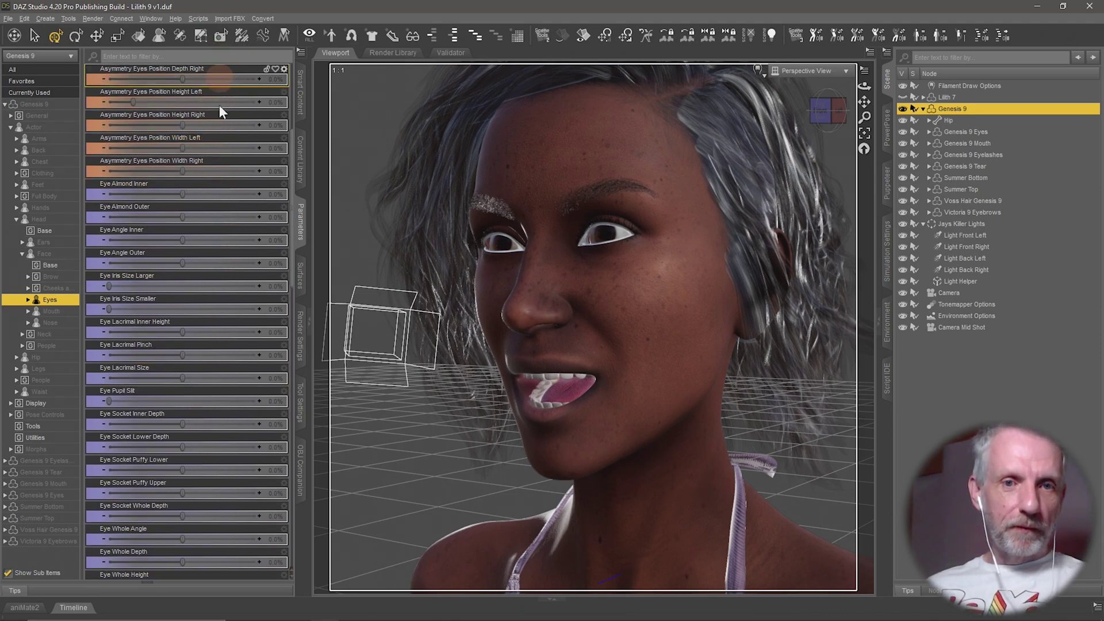
scroll(178, 340, down, 5)
scroll(178, 340, up, 10)
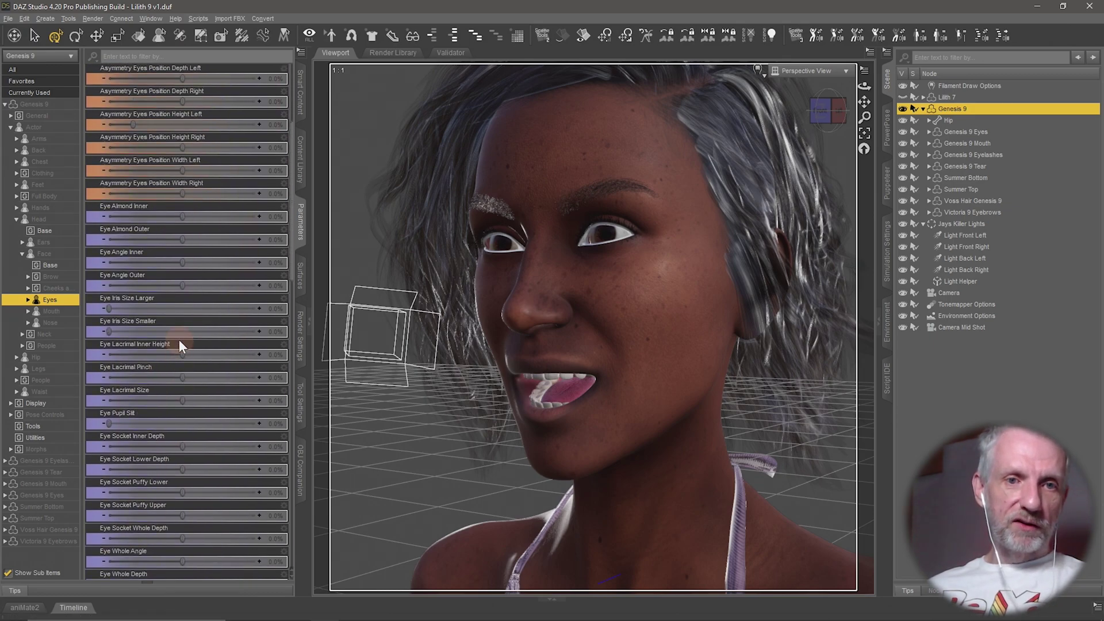
click(236, 56)
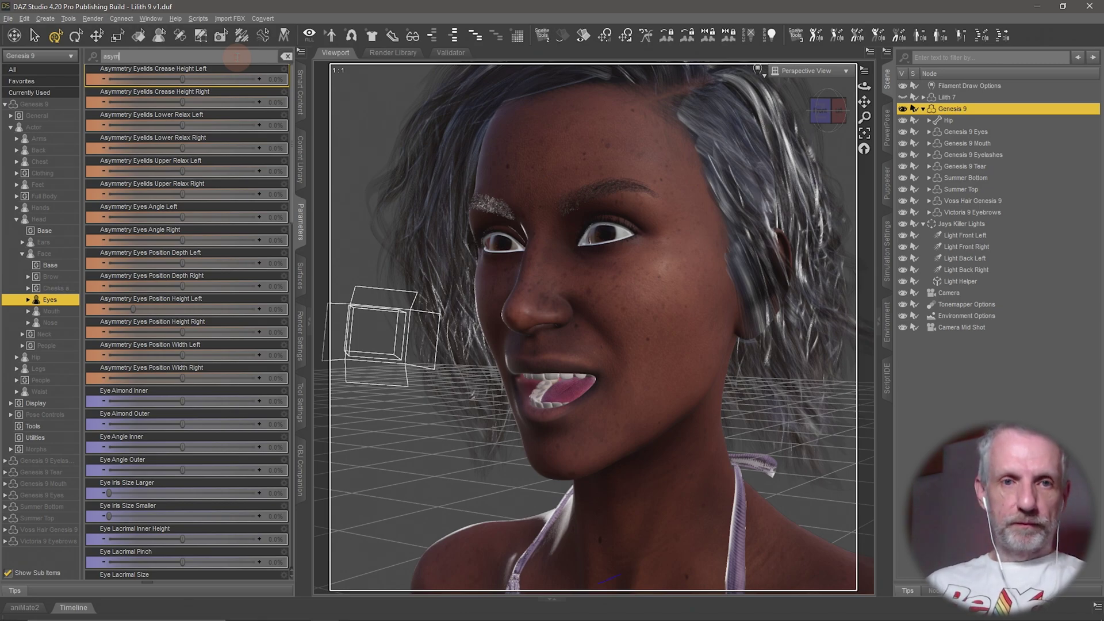
In the Mouth group, try Asymmetry Mouth Angle Left at about 93% and other strengths, and reset it to zero.
click(52, 311)
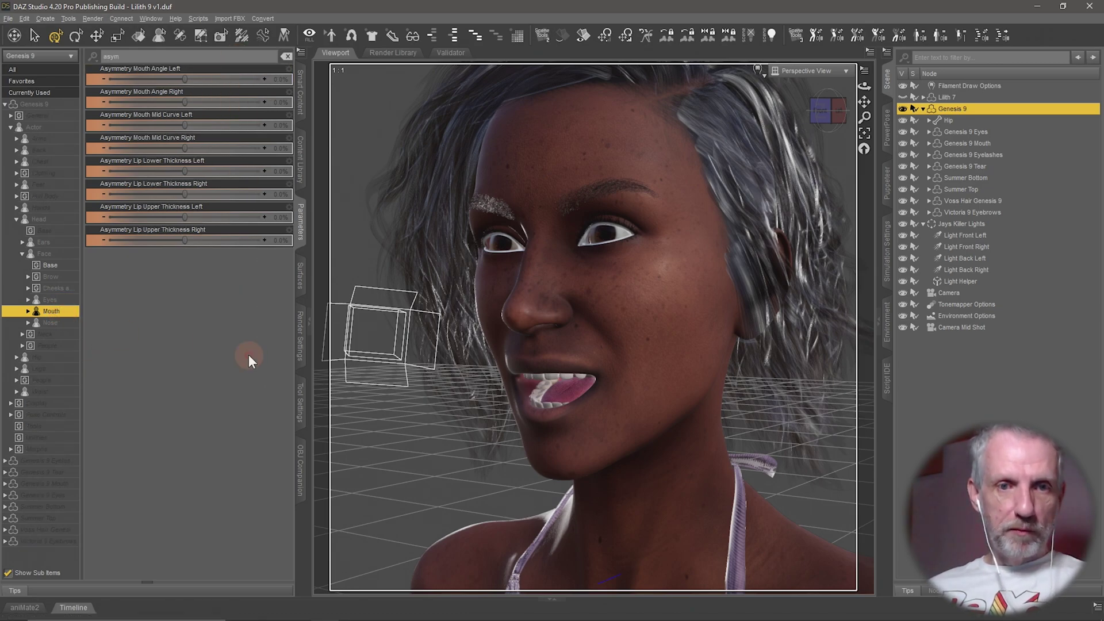
alt+drag(587, 468, 586, 465)
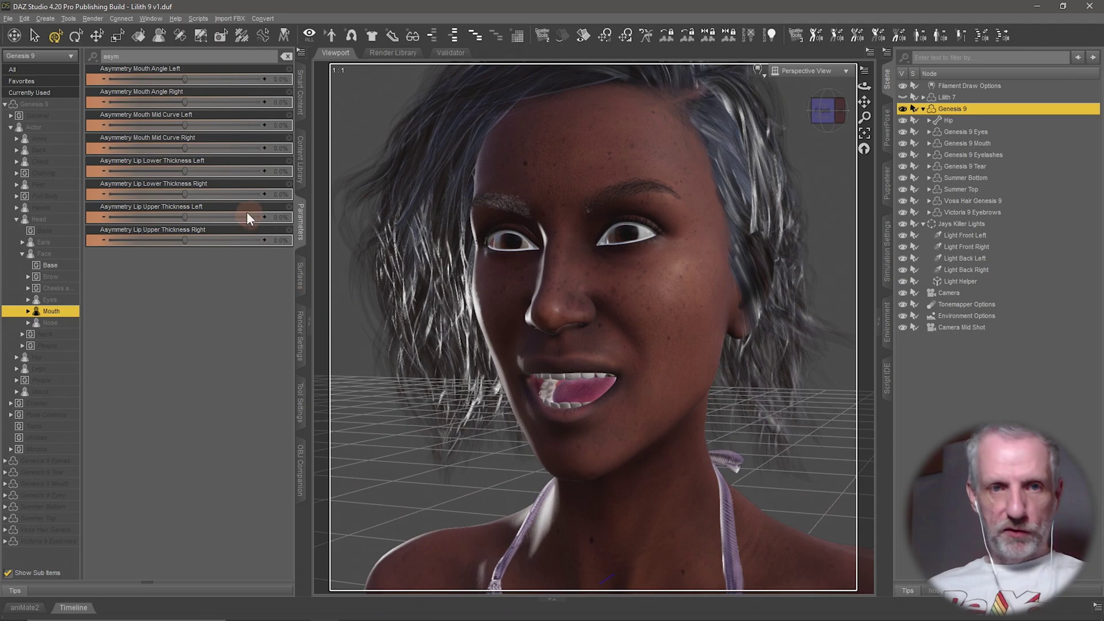
drag(186, 80, 268, 90)
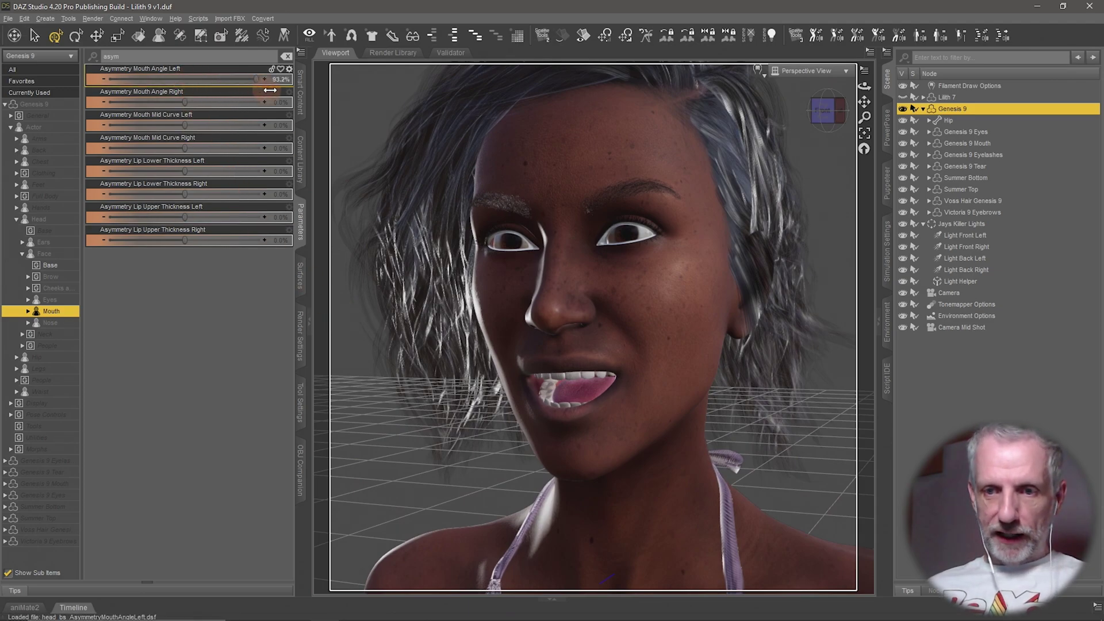
drag(201, 90, 303, 103)
drag(194, 97, 218, 91)
alt+click(236, 84)
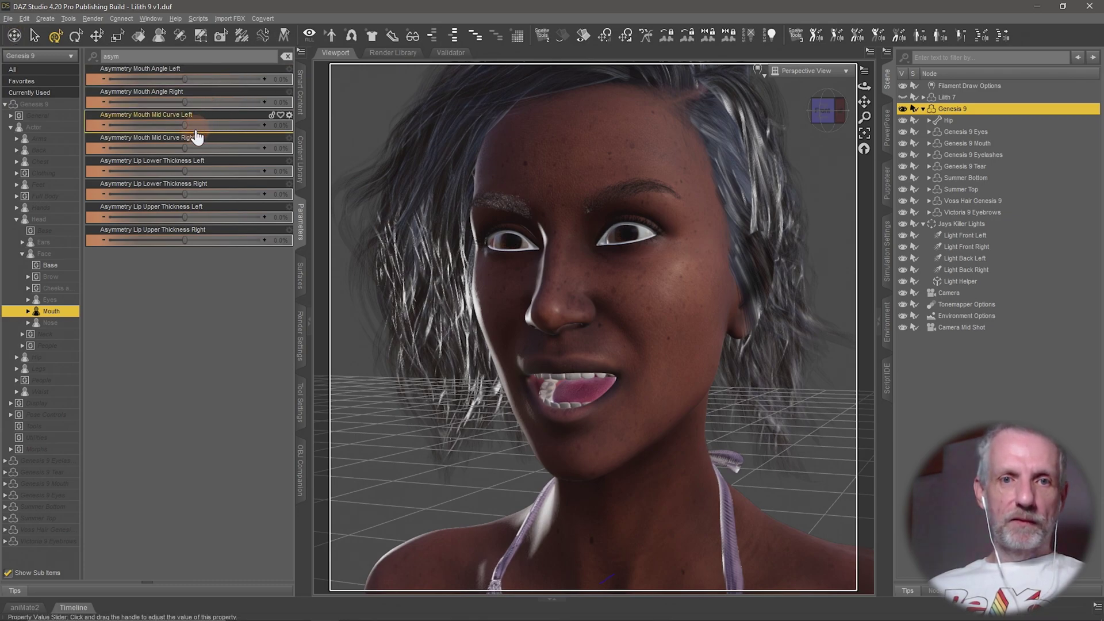
Try Asymmetry Mouth Mid Curve Left at different strengths and reset it to zero.
drag(187, 130, 224, 137)
alt+click(242, 127)
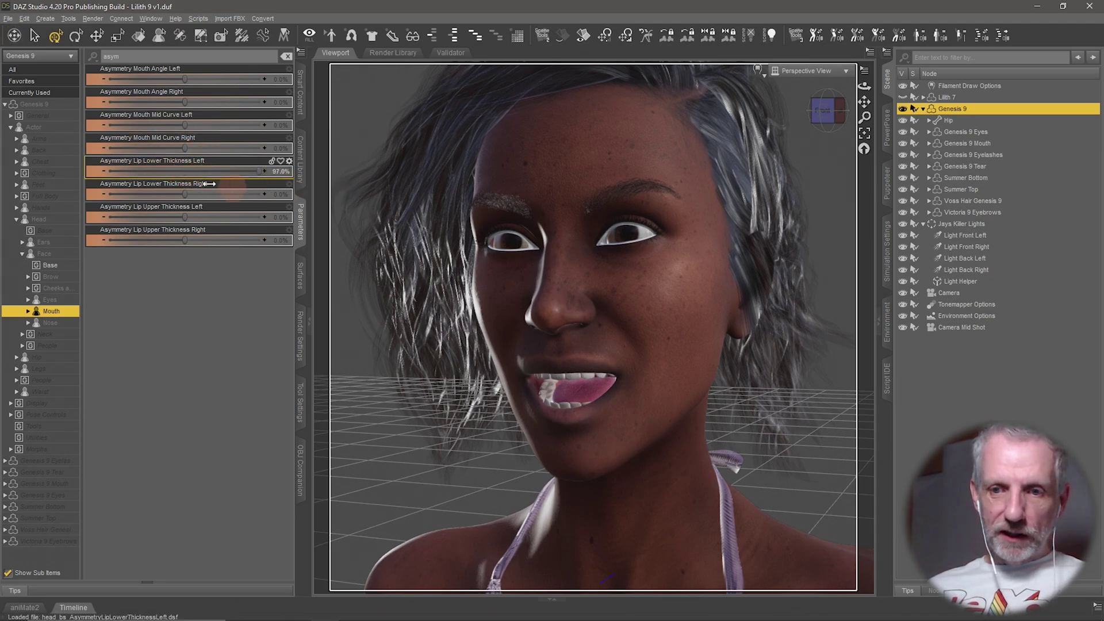
Try Asymmetry Lip Lower Thickness Left at about 97%, reset it to zero, and try Asymmetry Lip Upper Thickness Left at 100%.
drag(139, 183, 347, 208)
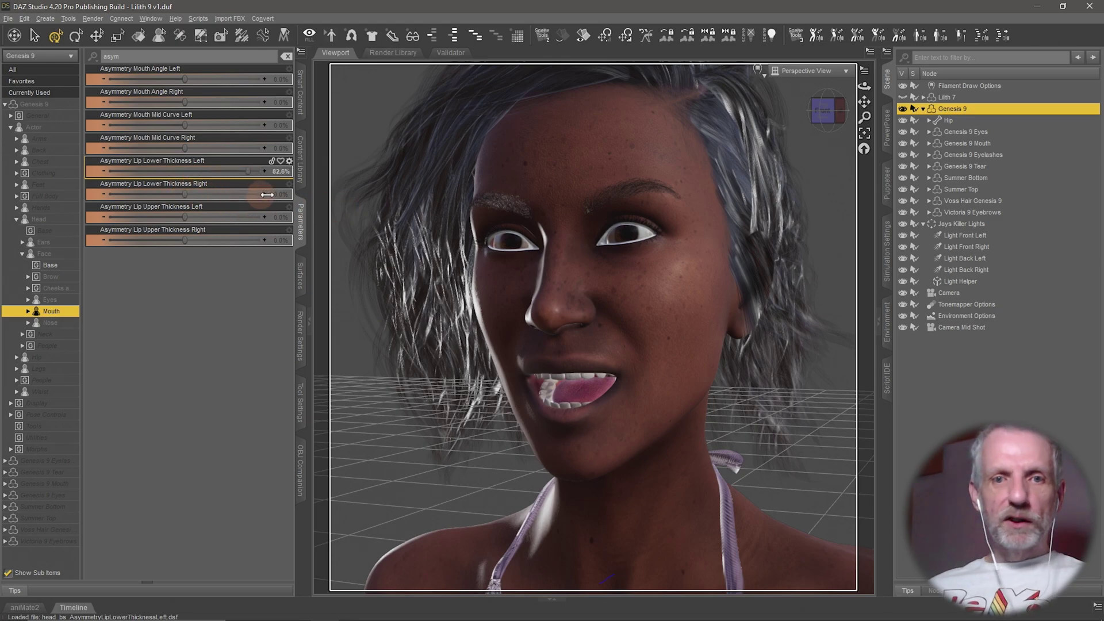
middle_drag(535, 352, 533, 361)
scroll(533, 361, up, 5)
scroll(533, 359, down, 5)
alt+drag(532, 361, 440, 322)
drag(184, 197, 214, 222)
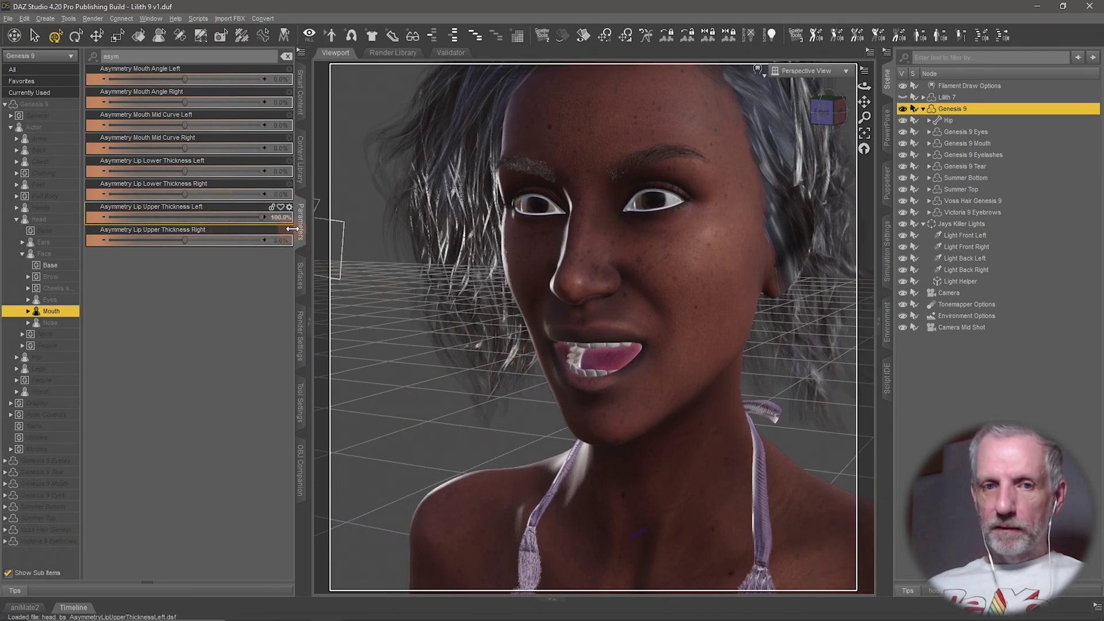
In the Nose group, try Asymmetry Nose Base Horizontal at different strengths from the front and reset it to zero.
click(73, 324)
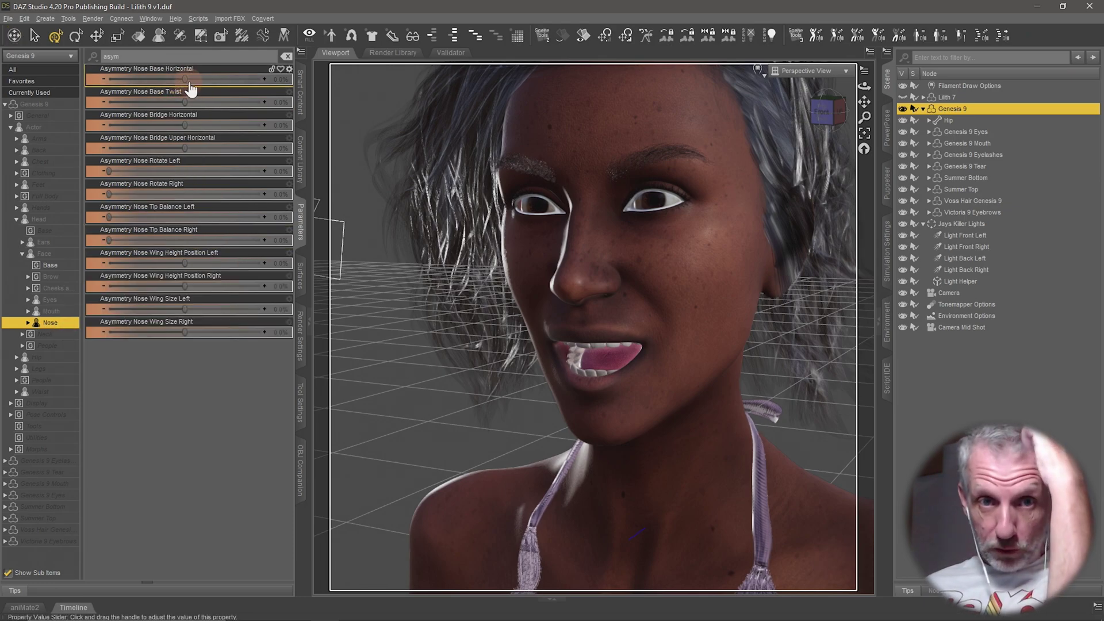
drag(187, 80, 132, 95)
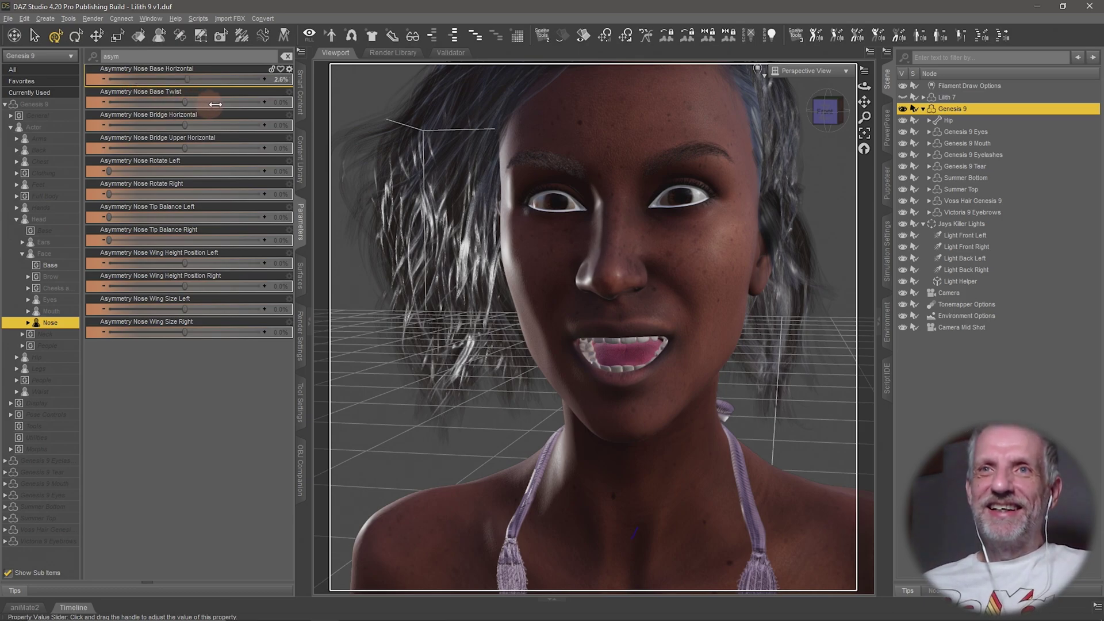
drag(213, 104, 196, 107)
Try the left-side nose asymmetry morphs: Tip Balance at about 74%, Wing Height Position, and Wing Size.
drag(252, 232, 197, 222)
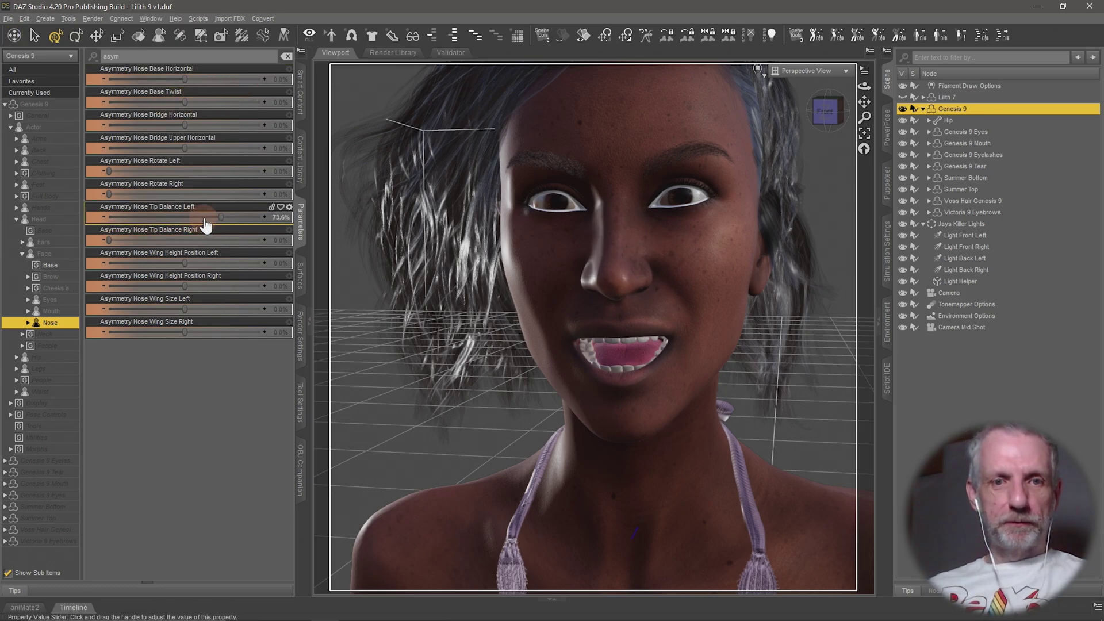
drag(185, 262, 285, 275)
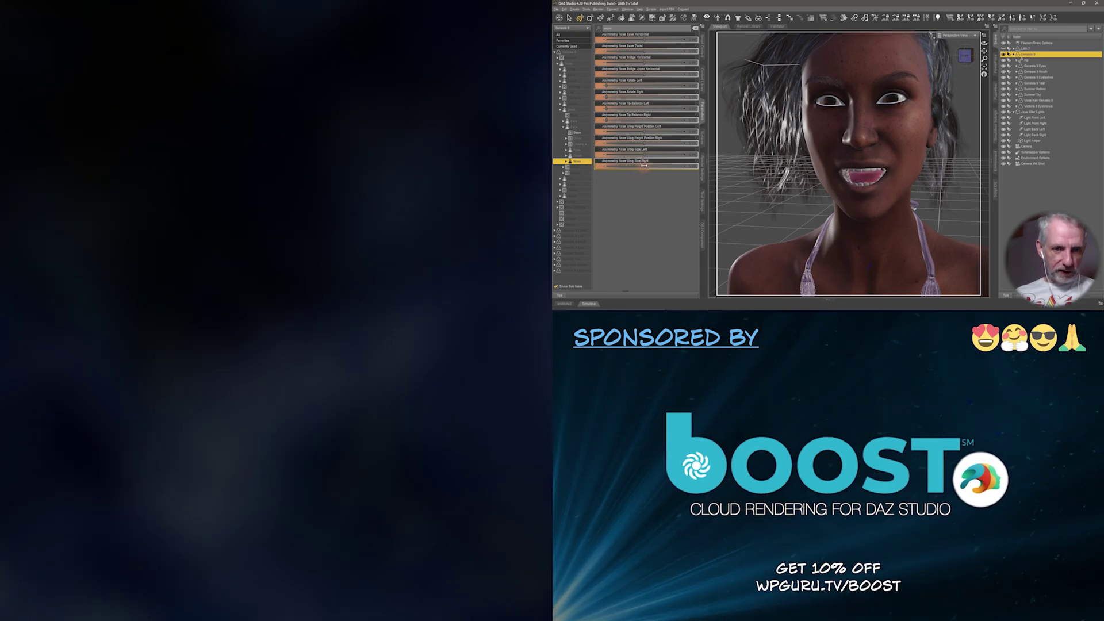
drag(644, 155, 703, 163)
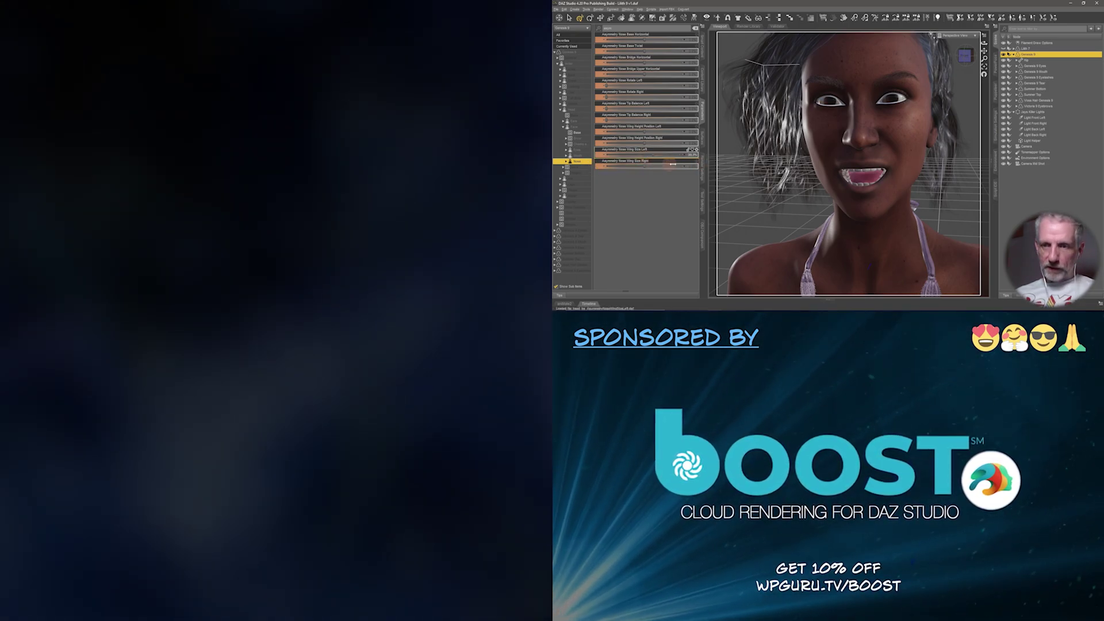